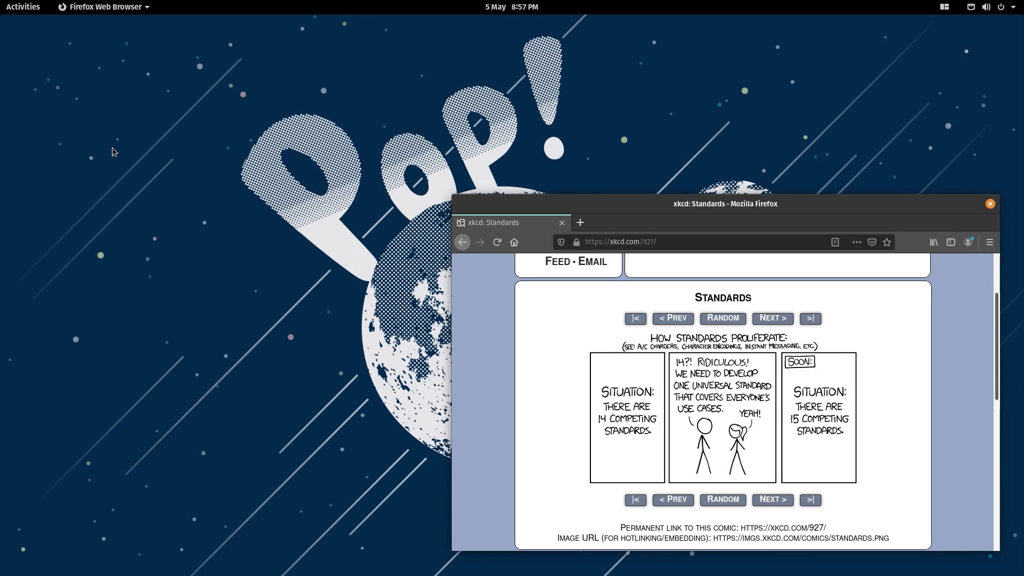
- Launch a Terminal from the Activities dock beside Firefox's xkcd Standards page
left_click(35, 9)
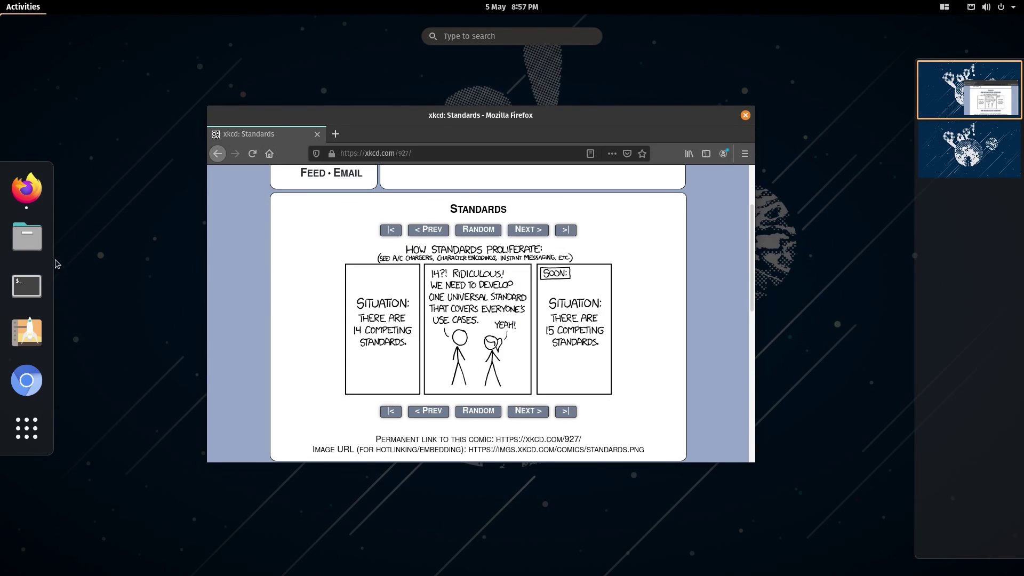
left_click(27, 285)
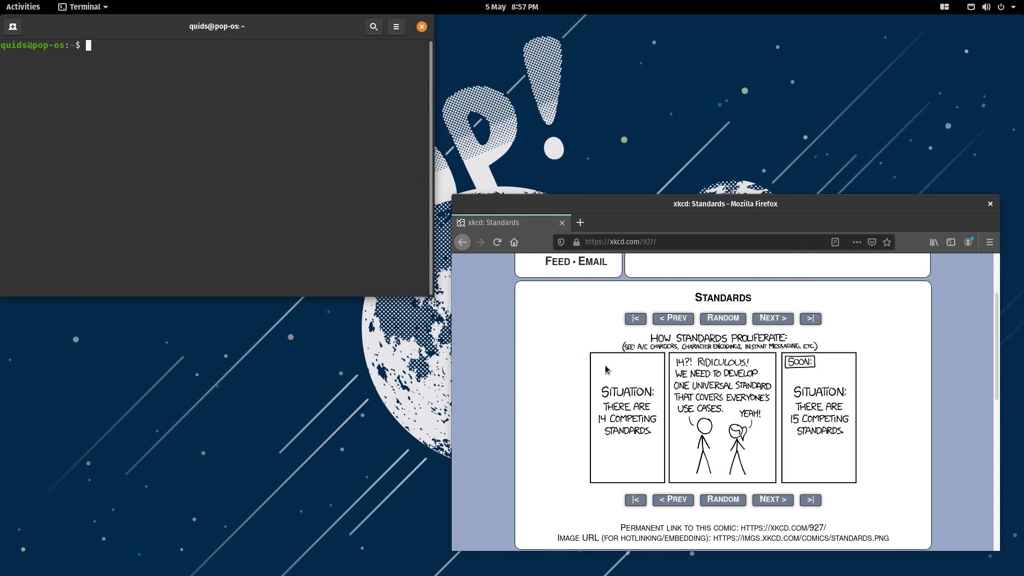
- Run uname -a, snap and flatpak list to check the kernel, snap and installed flatpaks
mouse_move(617, 376)
type("uname -a")
key("Return")
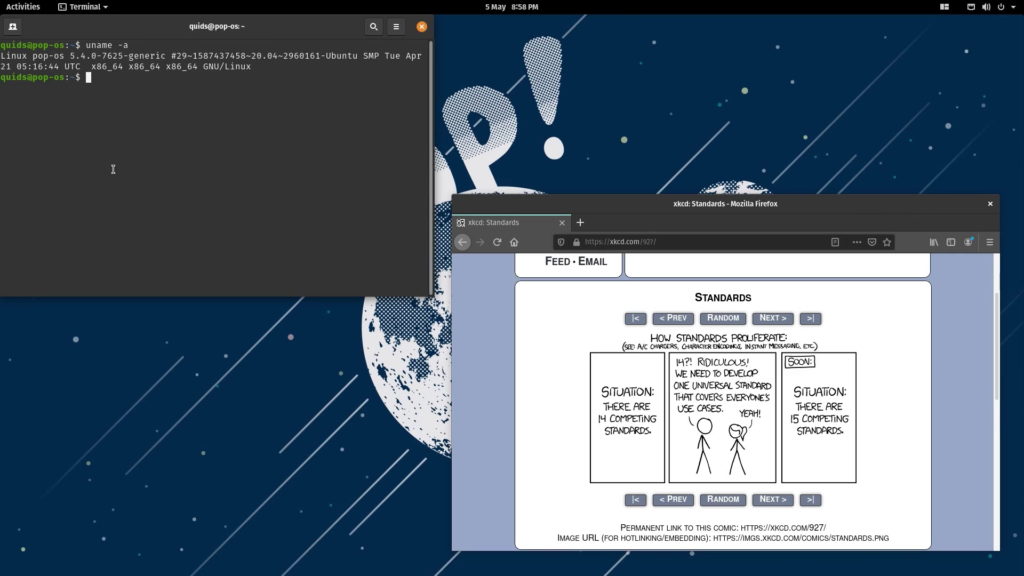
type("snap")
key("Return")
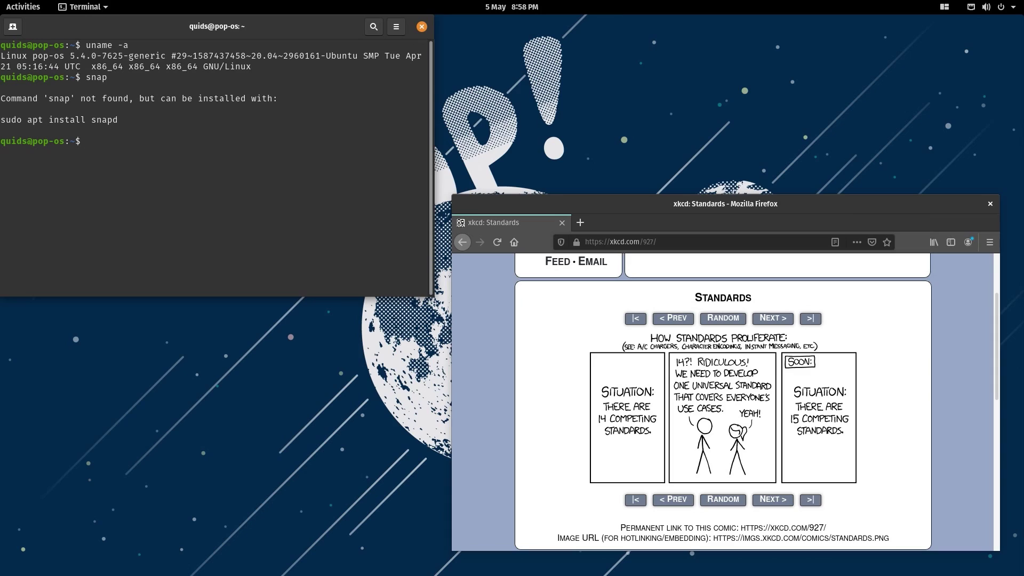
type("flatpak list")
key("Return")
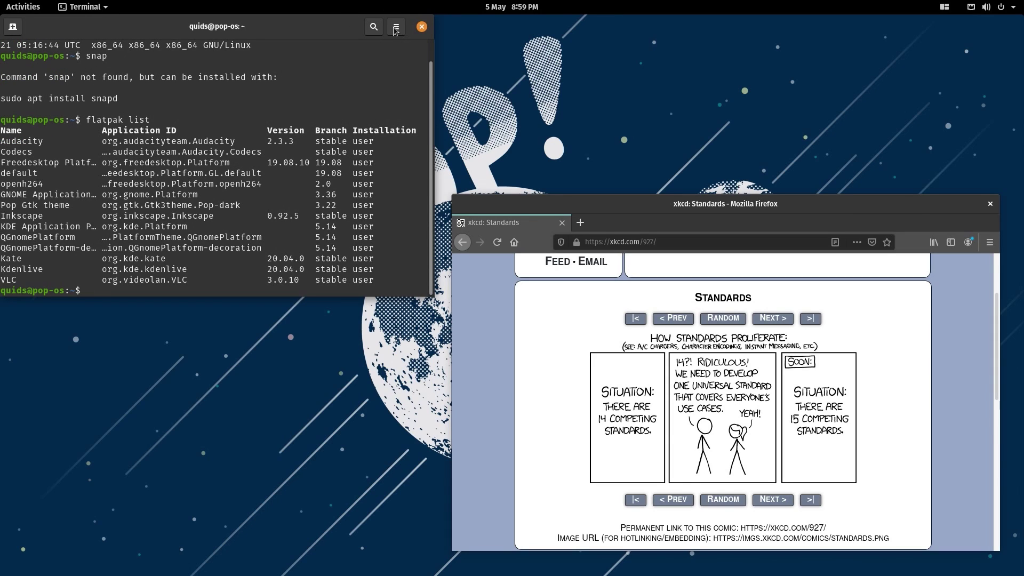
- Maximize the terminal, clear it, rerun flatpak list, select the Pop Gtk theme row, then unmaximize
double_click(350, 25)
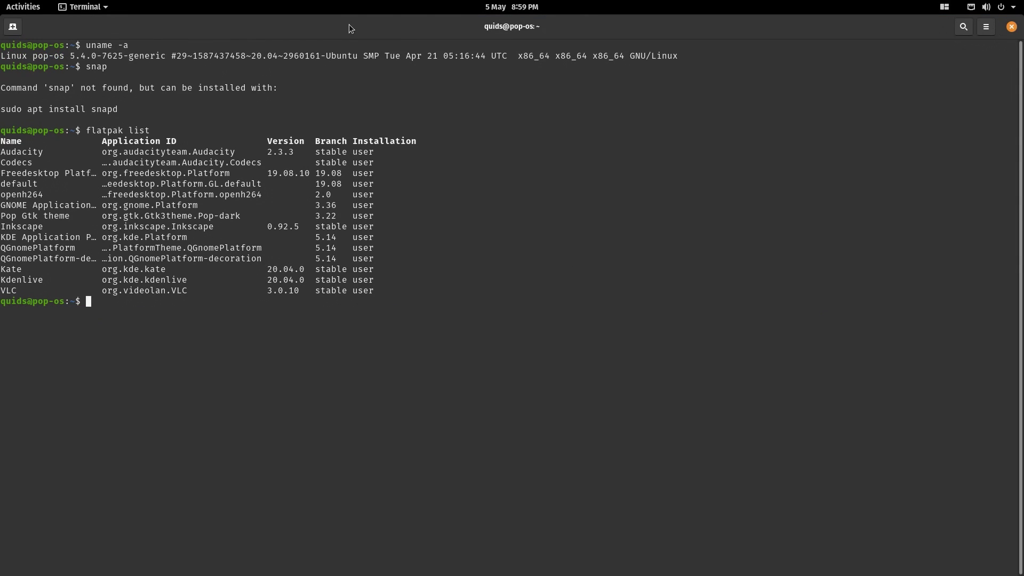
key("ctrl+l")
key("Up")
key("Return")
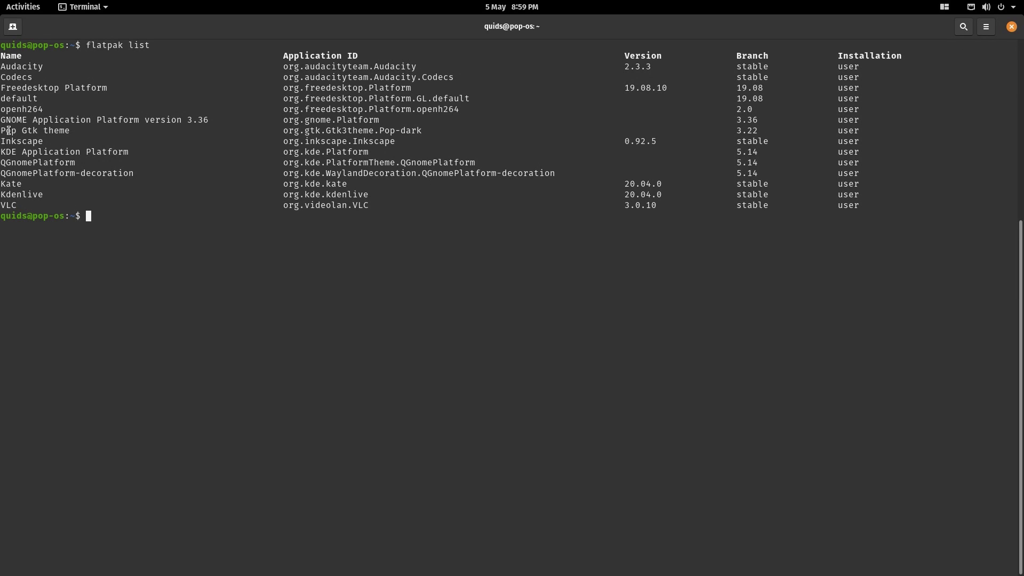
left_click_drag(1, 130, 73, 127)
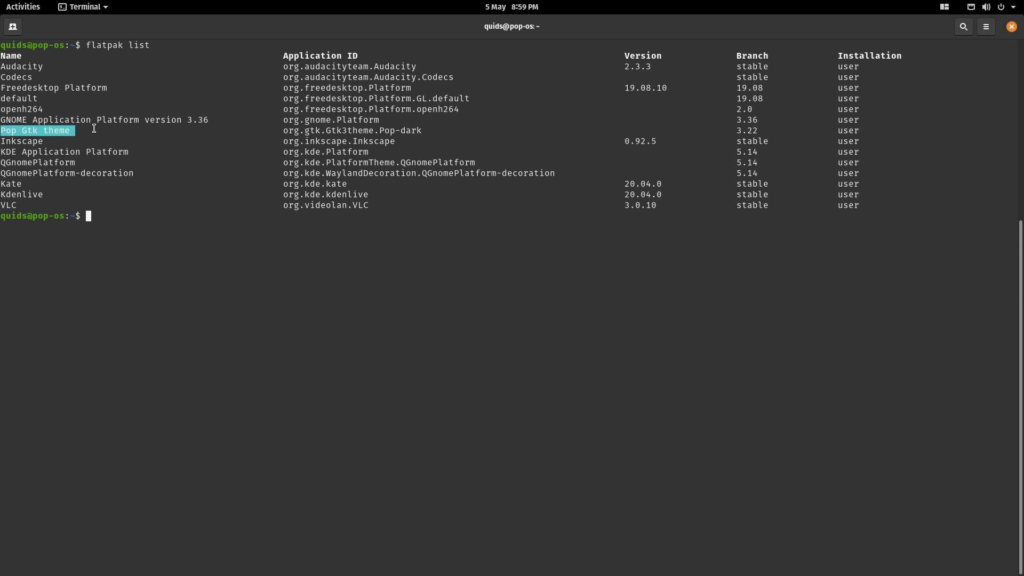
scroll(101, 133, "up", 5)
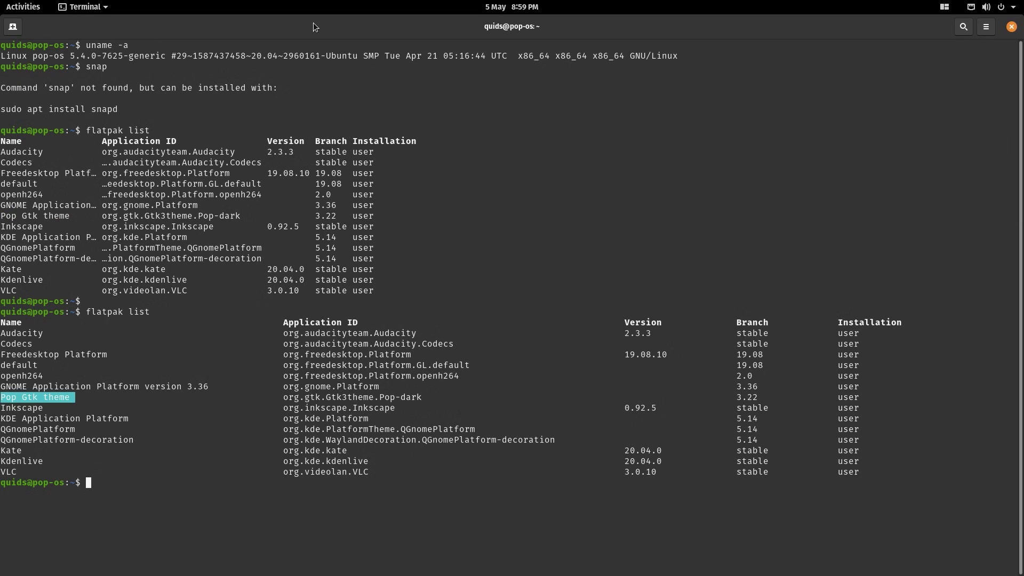
left_click_drag(312, 23, 196, 71)
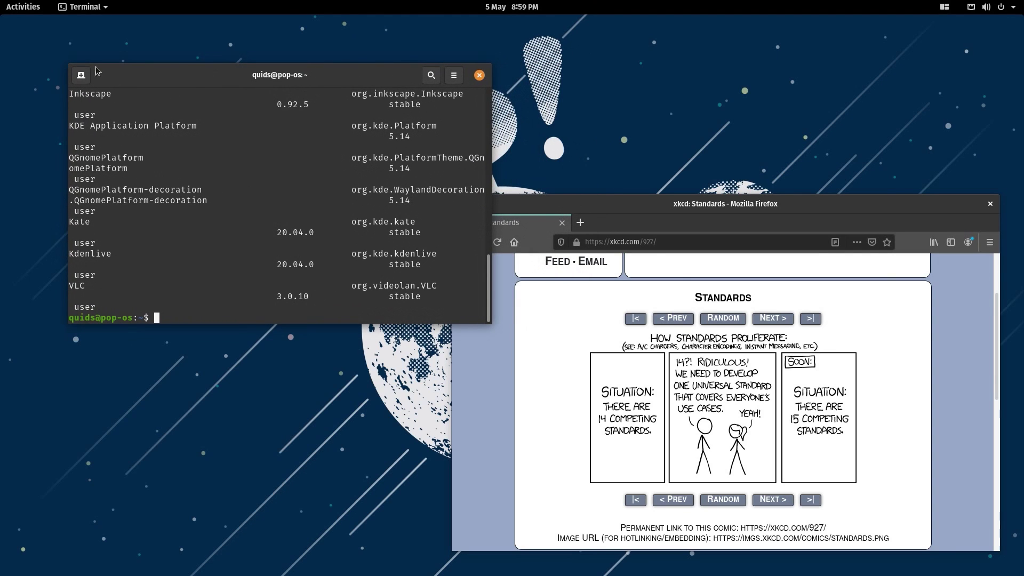
- Launch Files, close Firefox, maximize Files and open the Videos folder
left_click(22, 11)
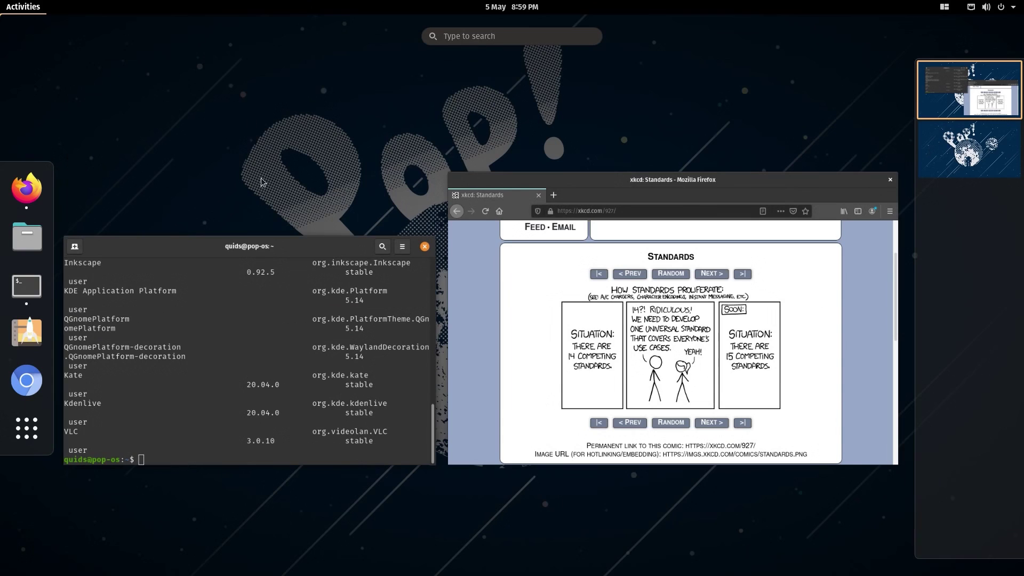
left_click(15, 240)
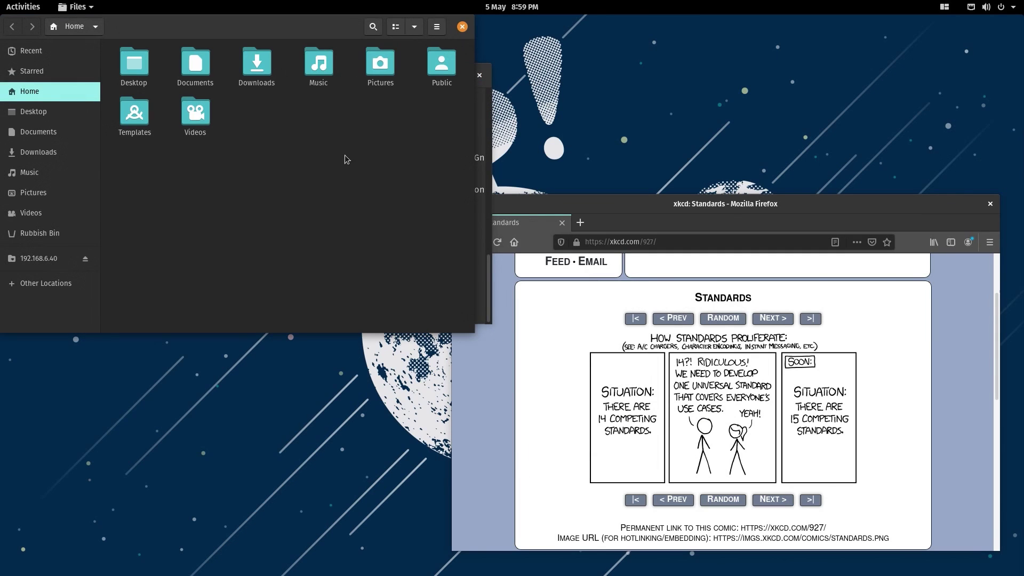
left_click(960, 205)
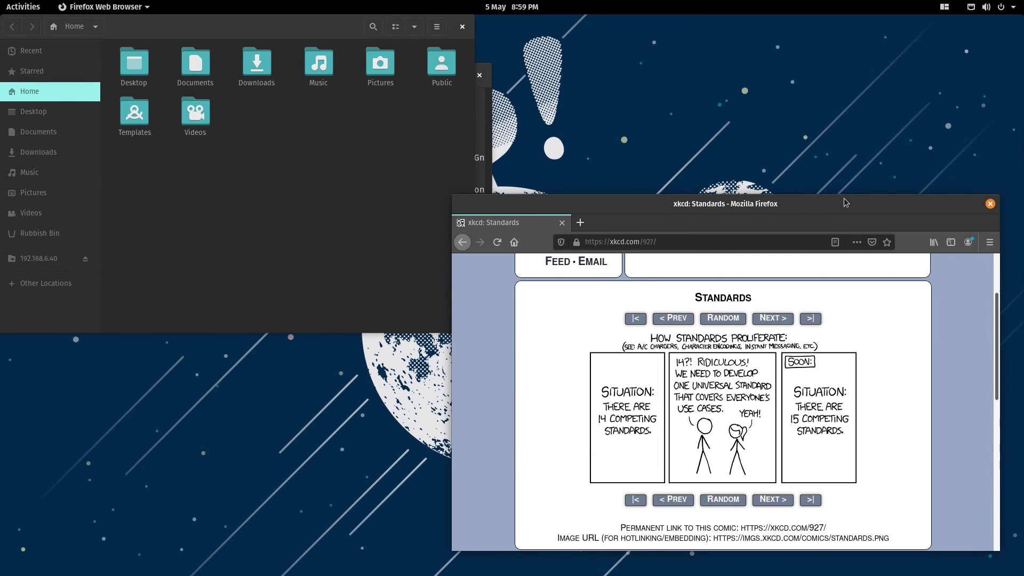
left_click(991, 204)
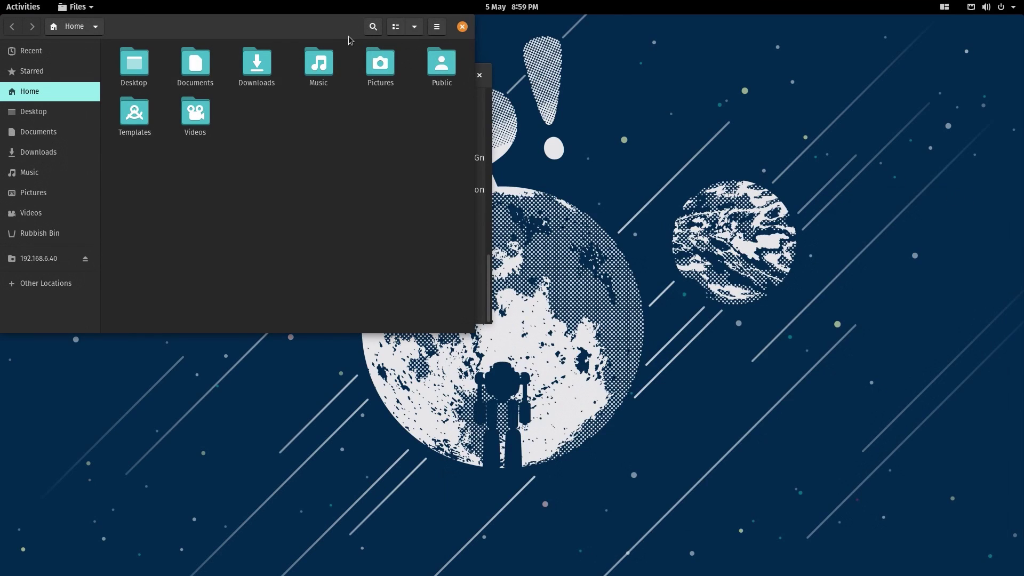
double_click(315, 28)
double_click(629, 67)
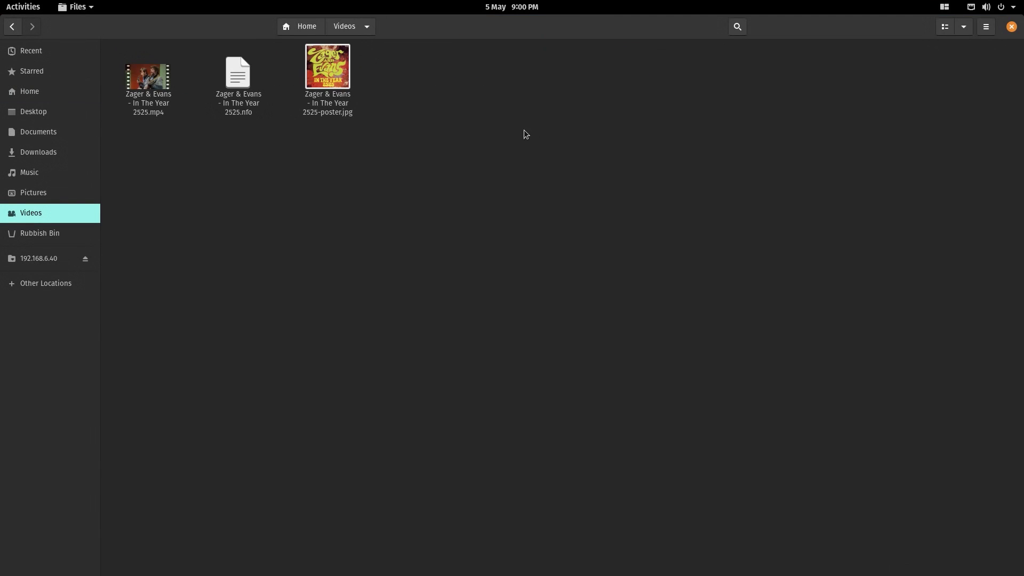
- Preview the Zager & Evans .nfo, poster .jpg and .mp4 files, then restore the Files window size
double_click(239, 77)
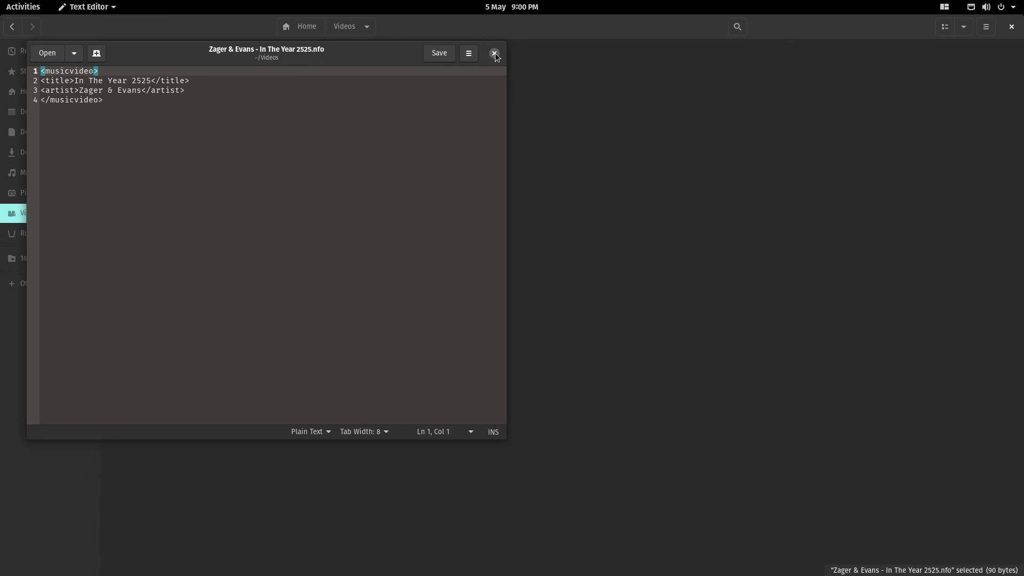
left_click(495, 53)
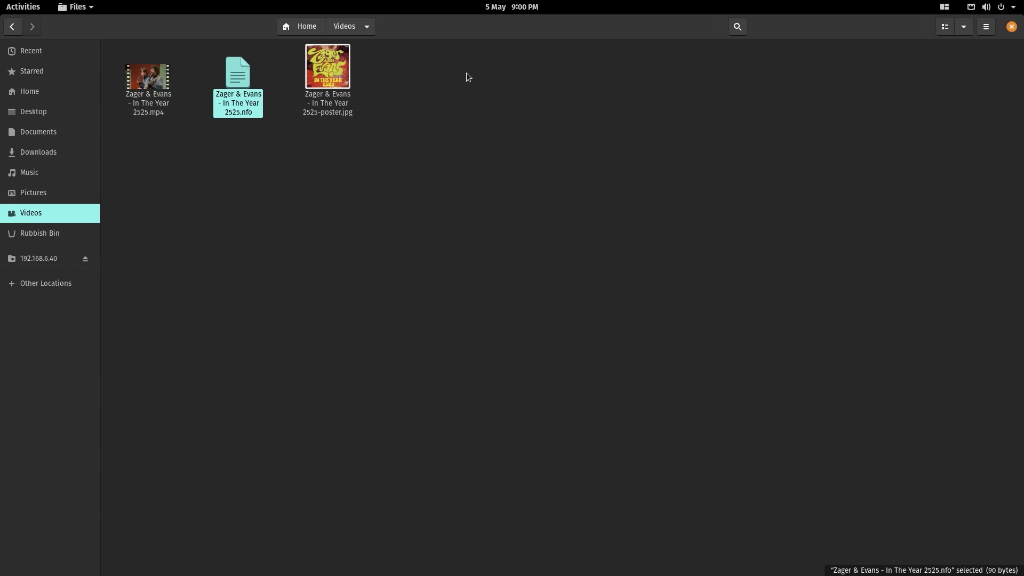
double_click(346, 63)
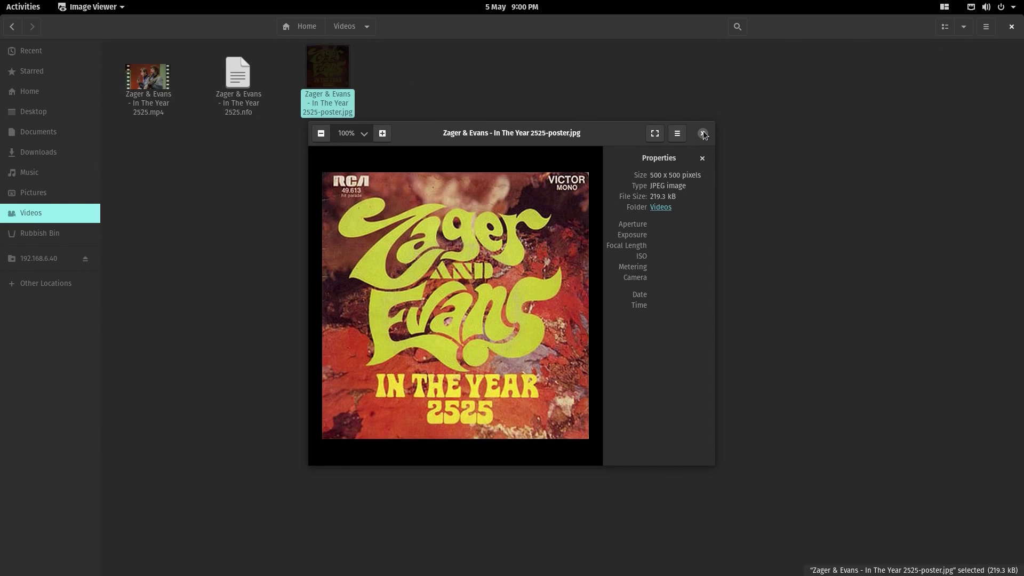
left_click(702, 133)
left_click(244, 161)
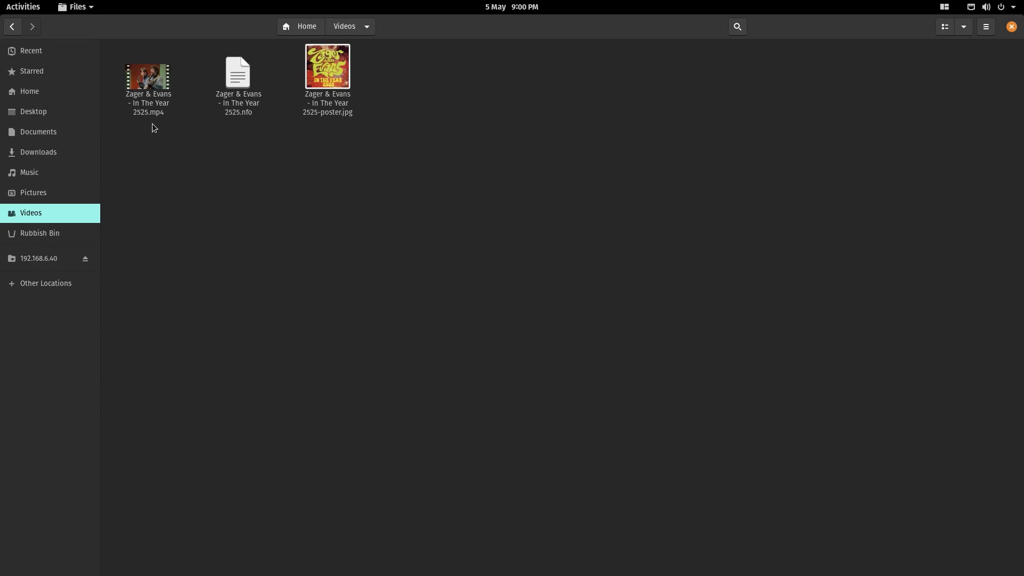
double_click(152, 87)
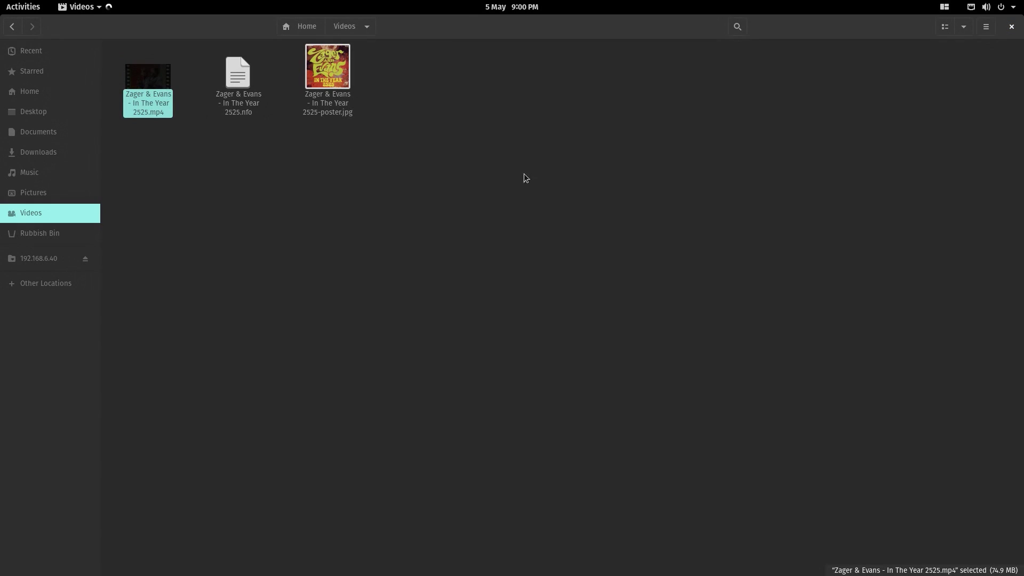
left_click(334, 53)
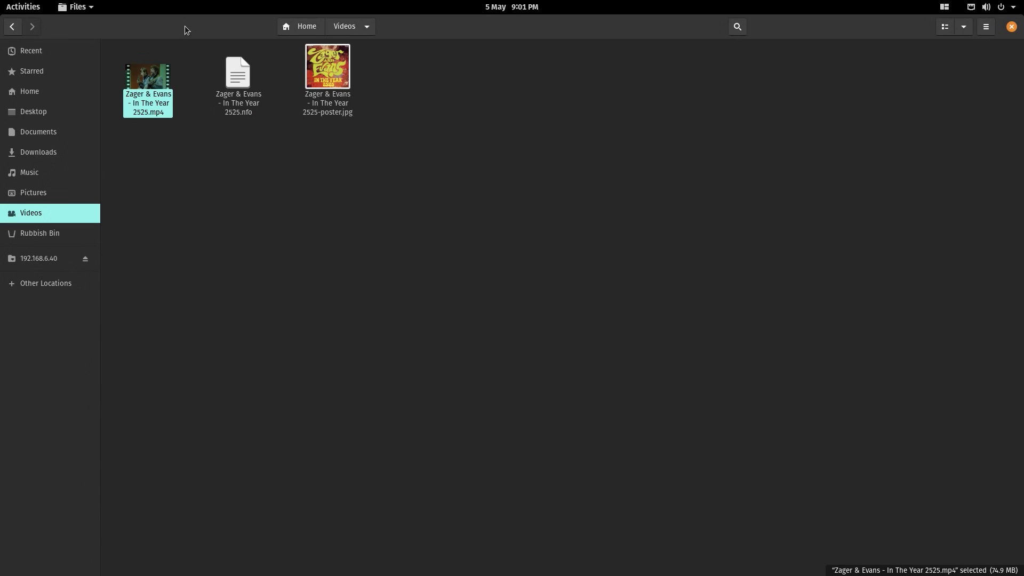
left_click_drag(184, 25, 202, 76)
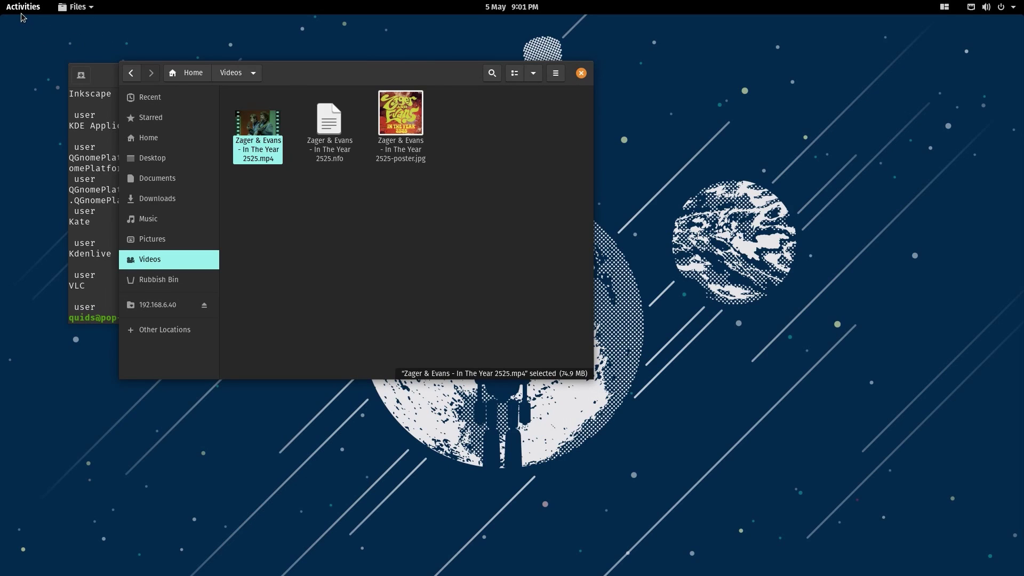
right_click(638, 129)
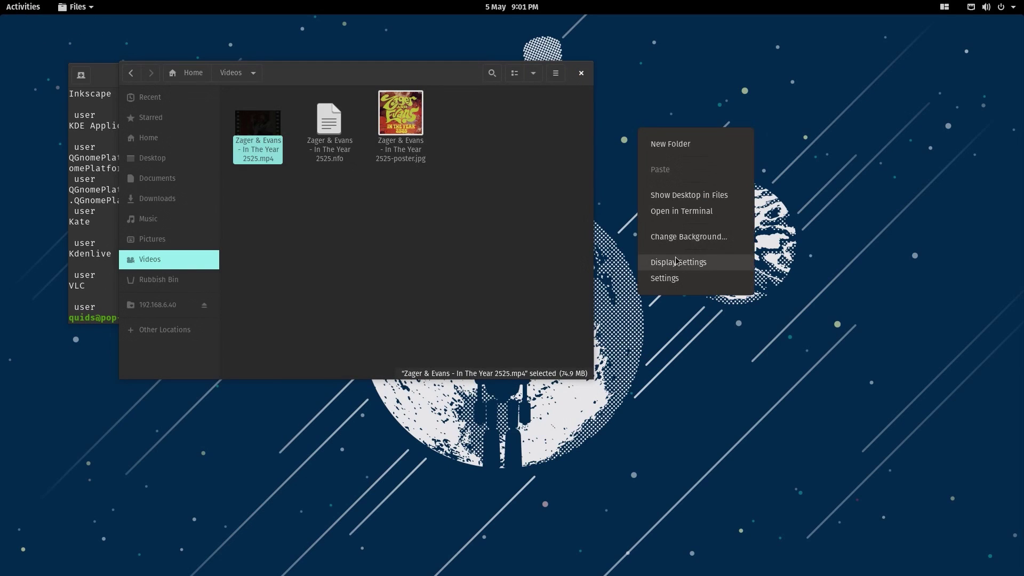
left_click(677, 263)
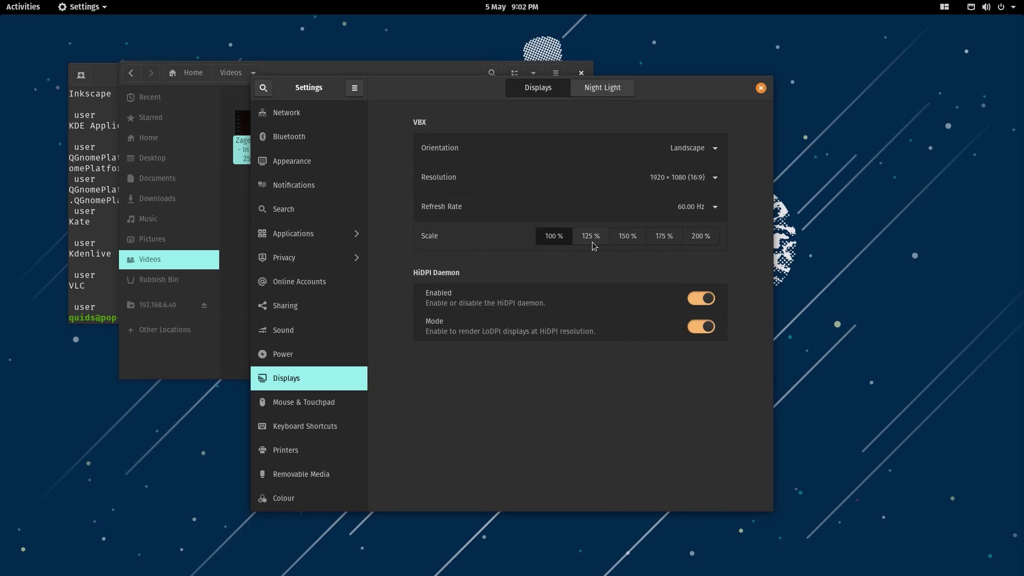
left_click(591, 236)
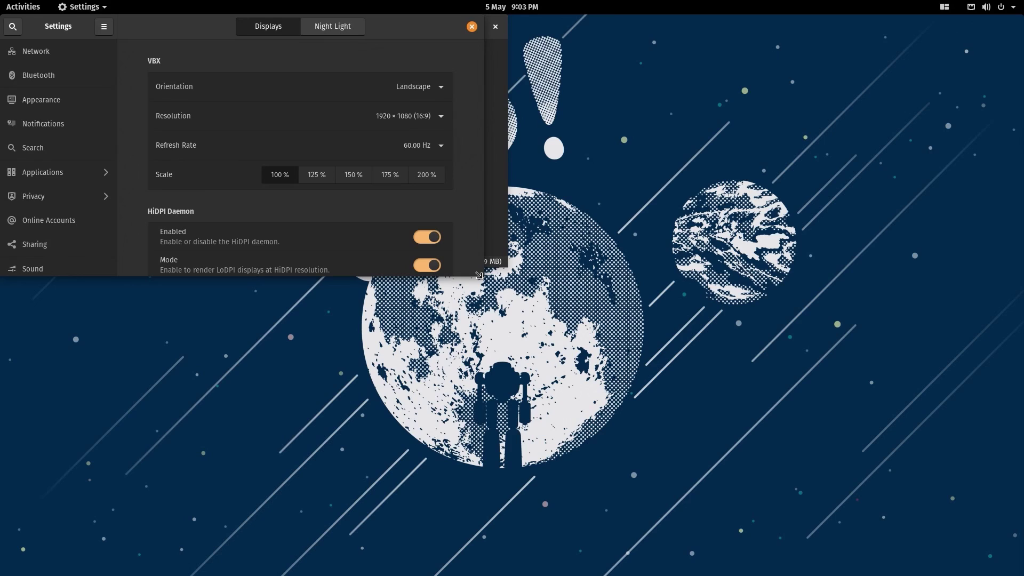
key("ctrl+q")
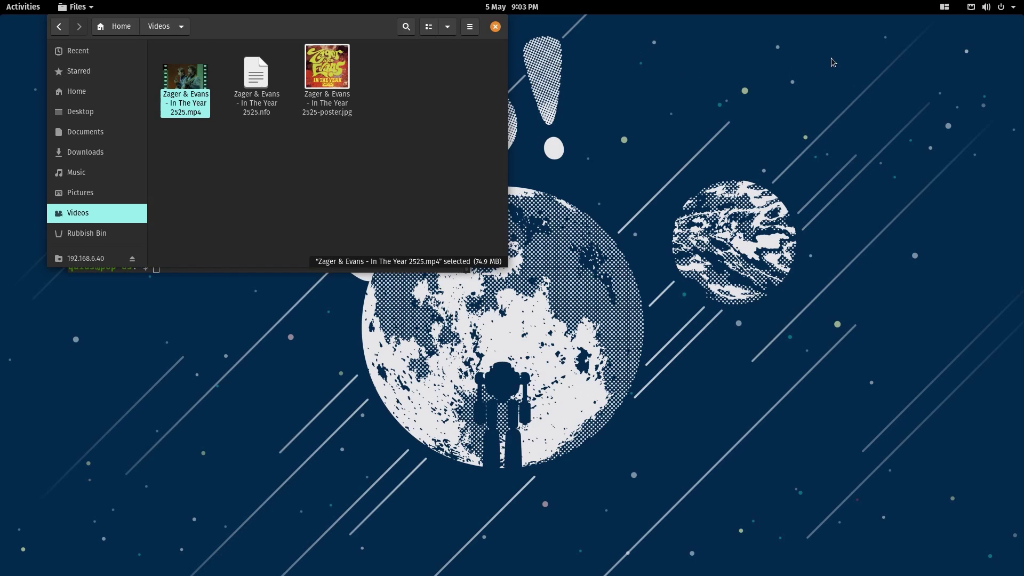
- Turn on automatic window tiling, then open the Activities overview
left_click(943, 10)
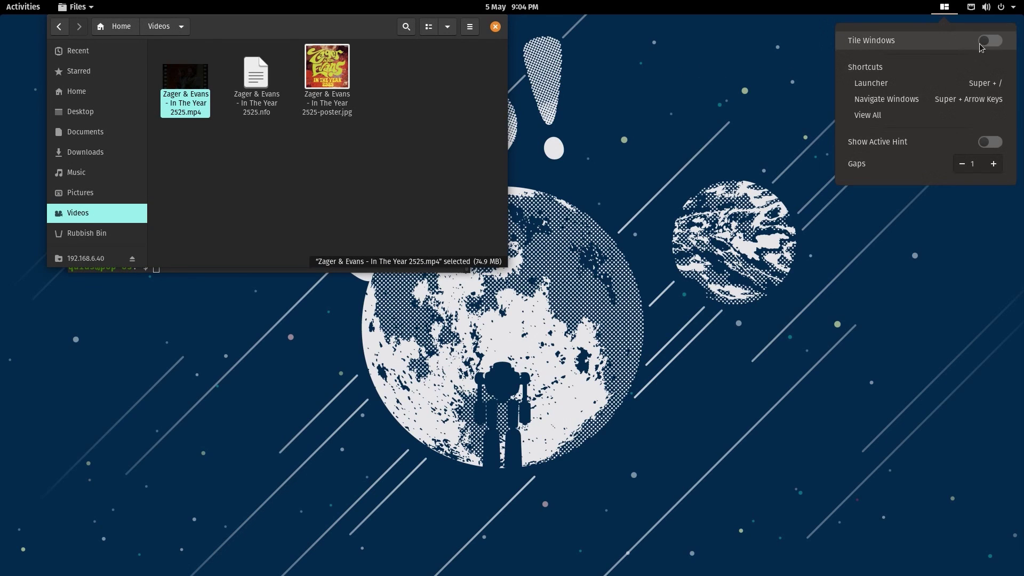
left_click(991, 42)
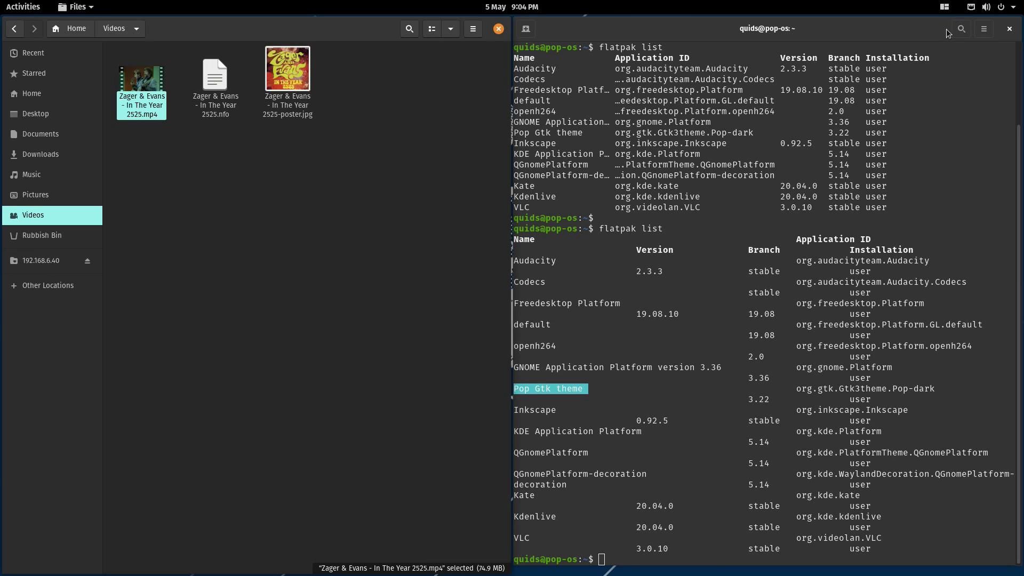
left_click(944, 7)
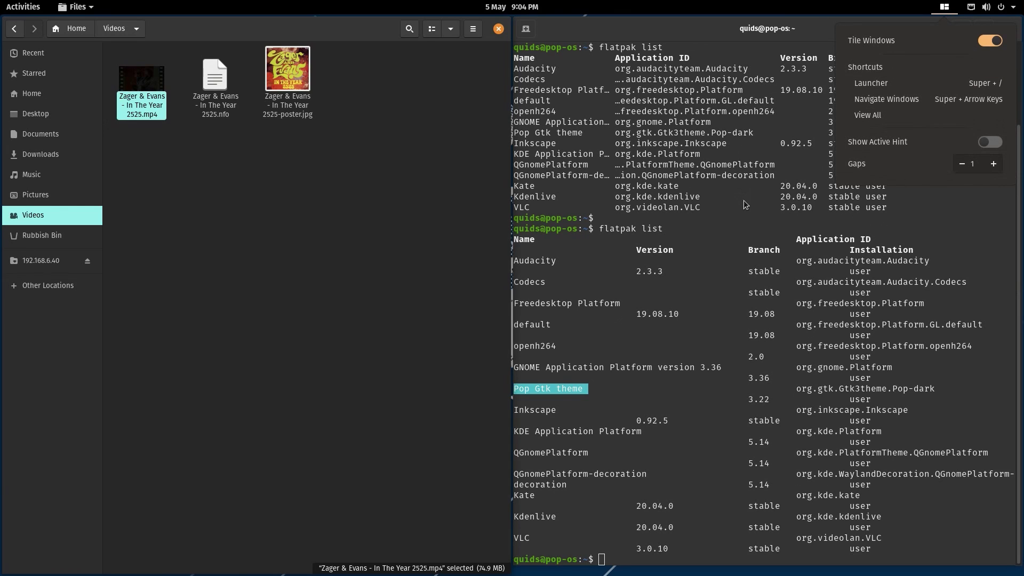
left_click(23, 7)
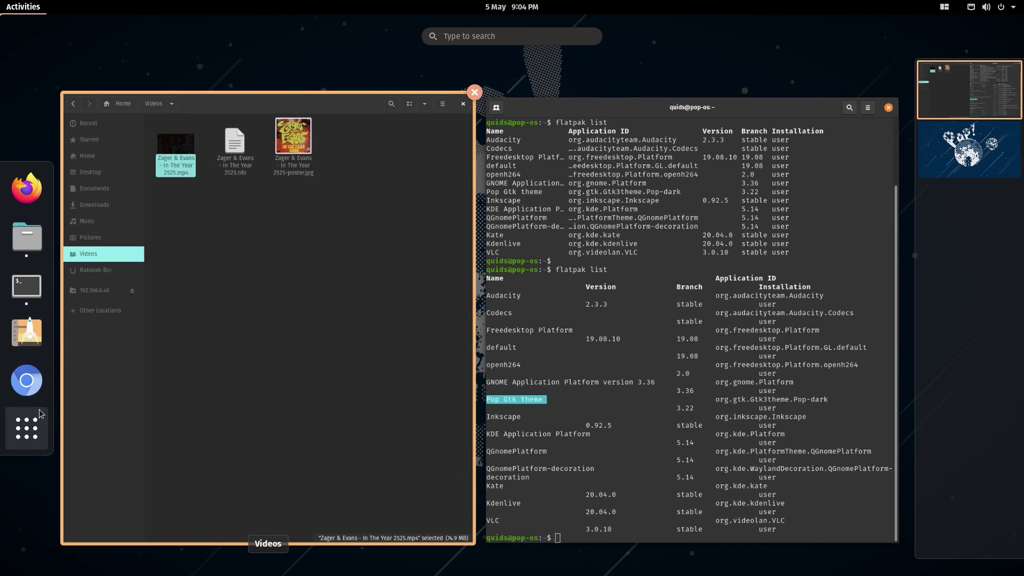
- Launch Pop!_Shop by searching 'pop', and set the tiling gaps to 0
type("pop")
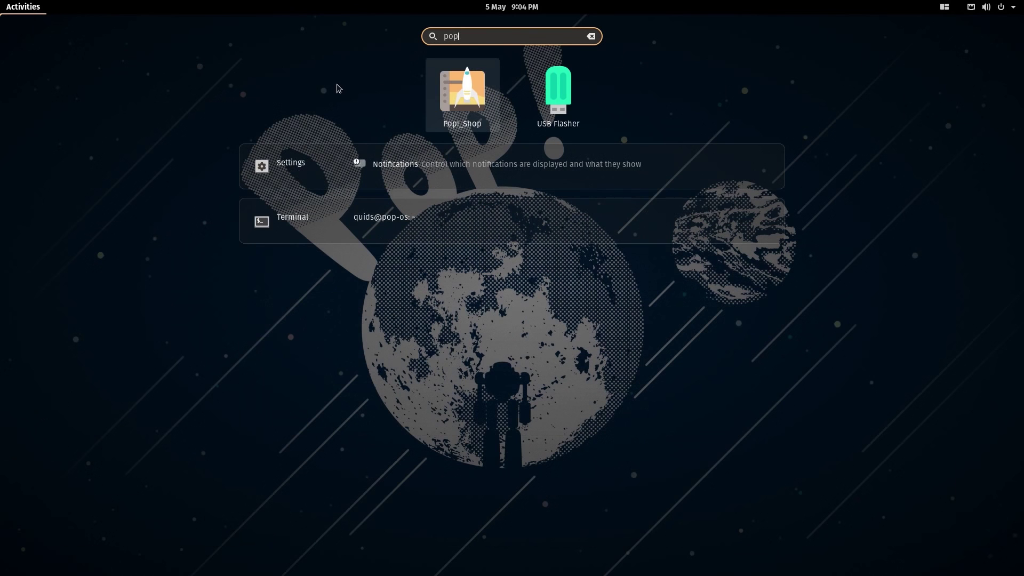
left_click(478, 82)
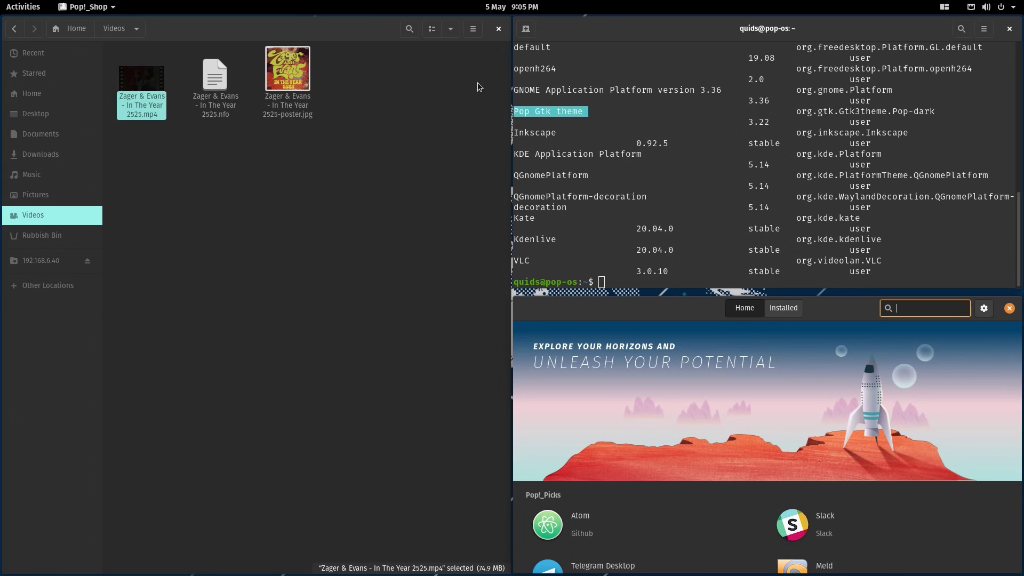
left_click(945, 7)
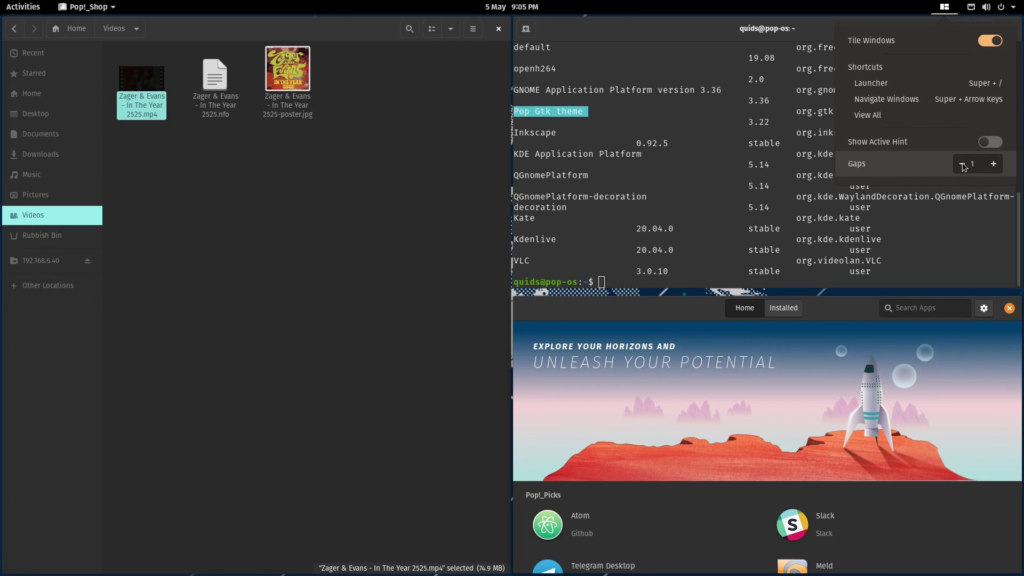
left_click(993, 164)
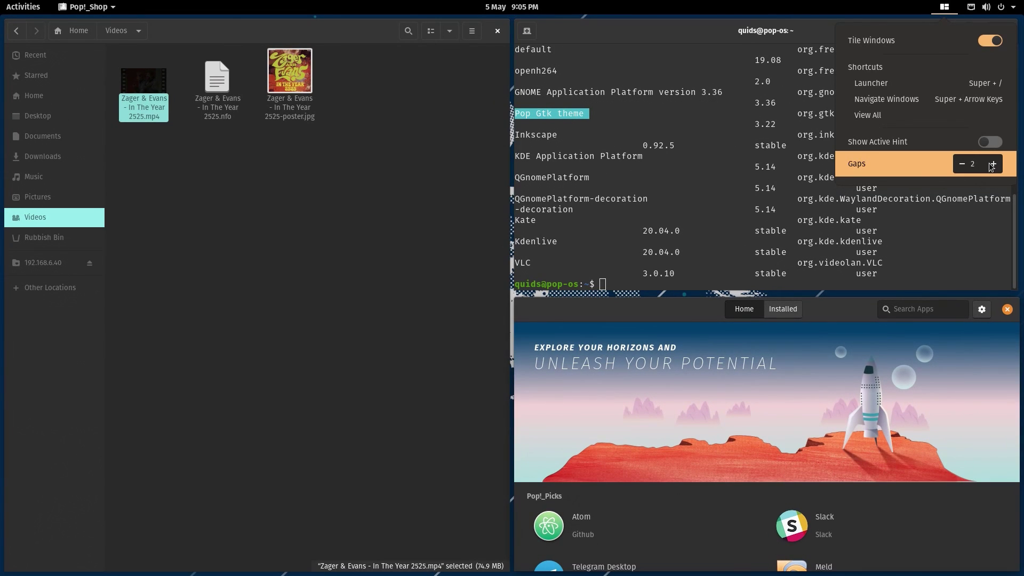
left_click(962, 163)
left_click(962, 164)
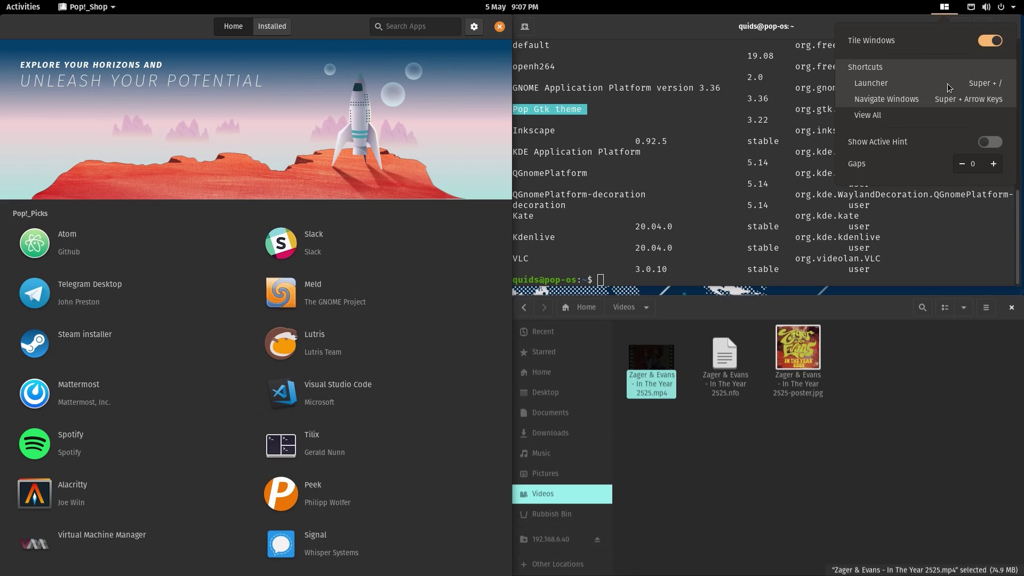
- Launch Google Chrome from the Pop launcher via 'chr' and accept its first-run options
key("Escape")
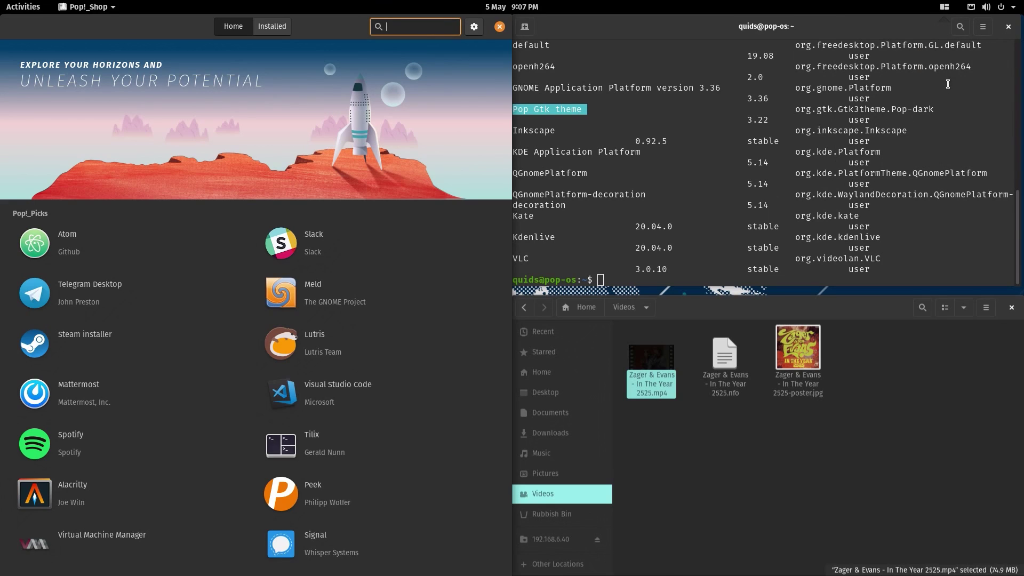
key("super")
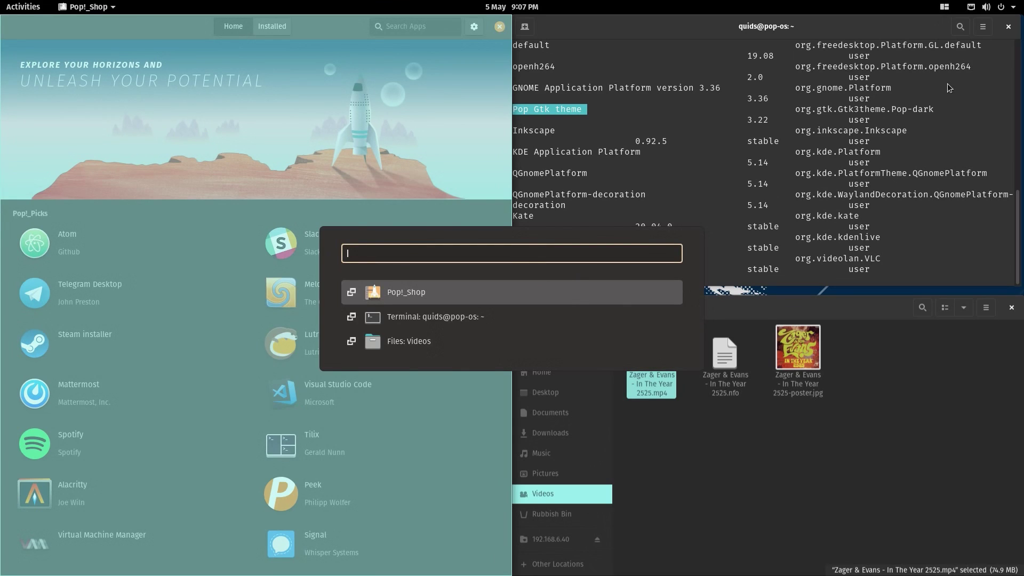
key("Down")
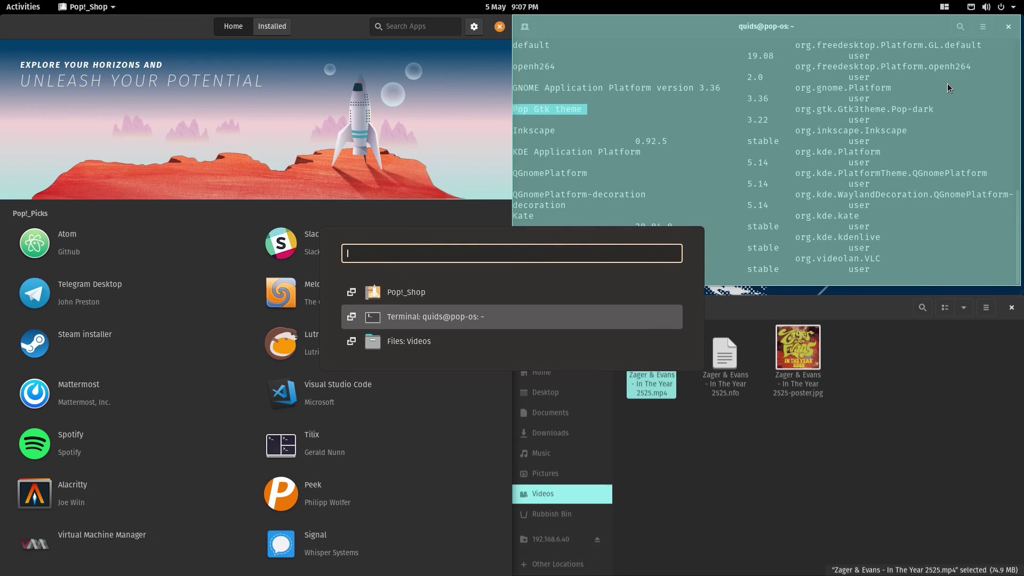
key("Down")
key("Up")
key("Up")
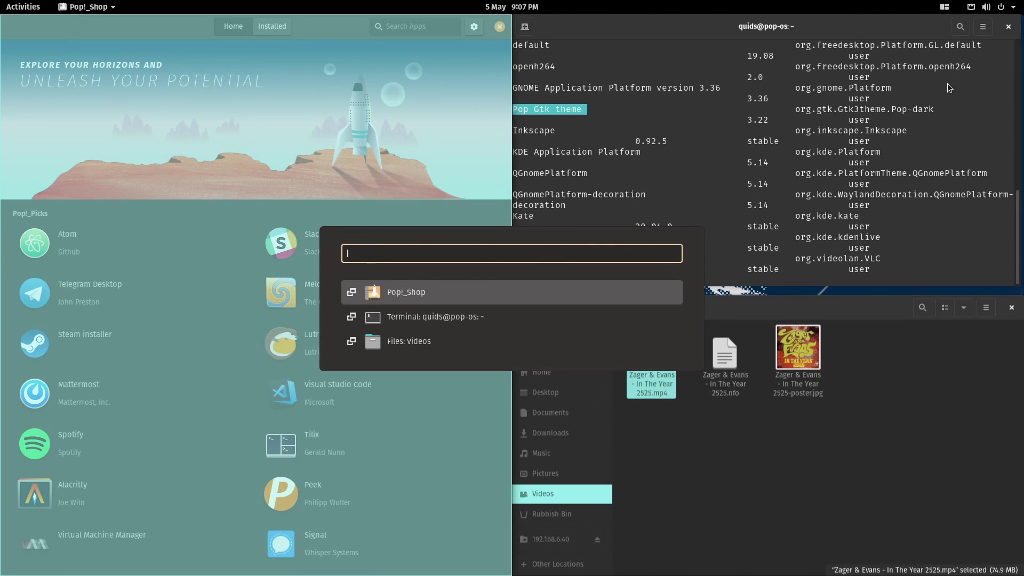
type("chr")
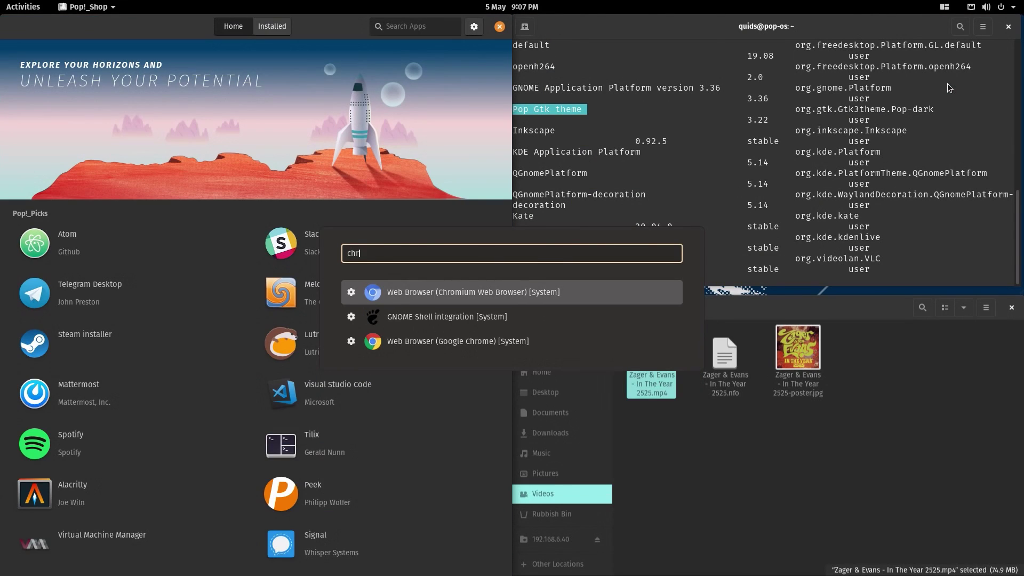
key("Down")
key("Down")
key("Return")
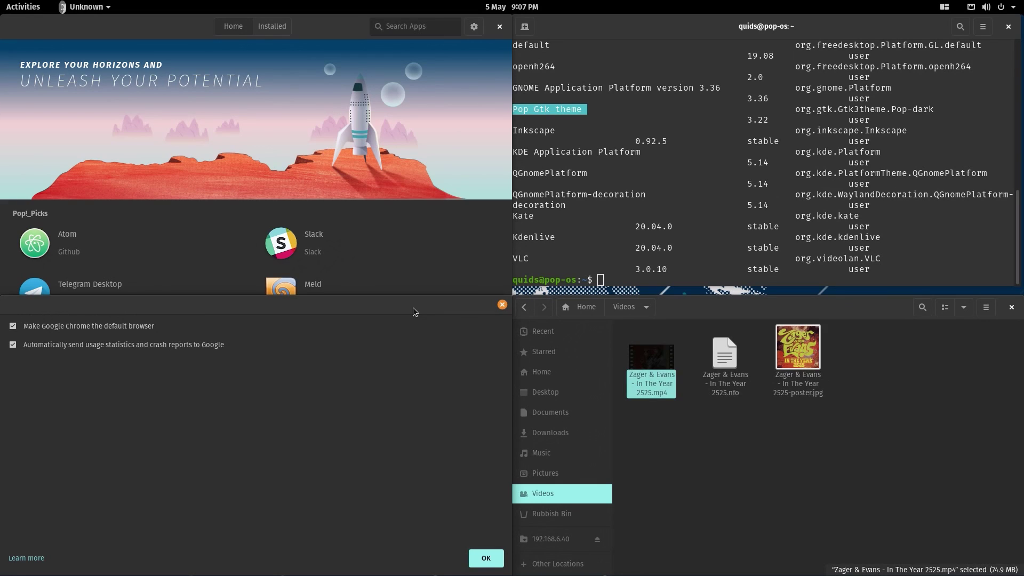
key("Return")
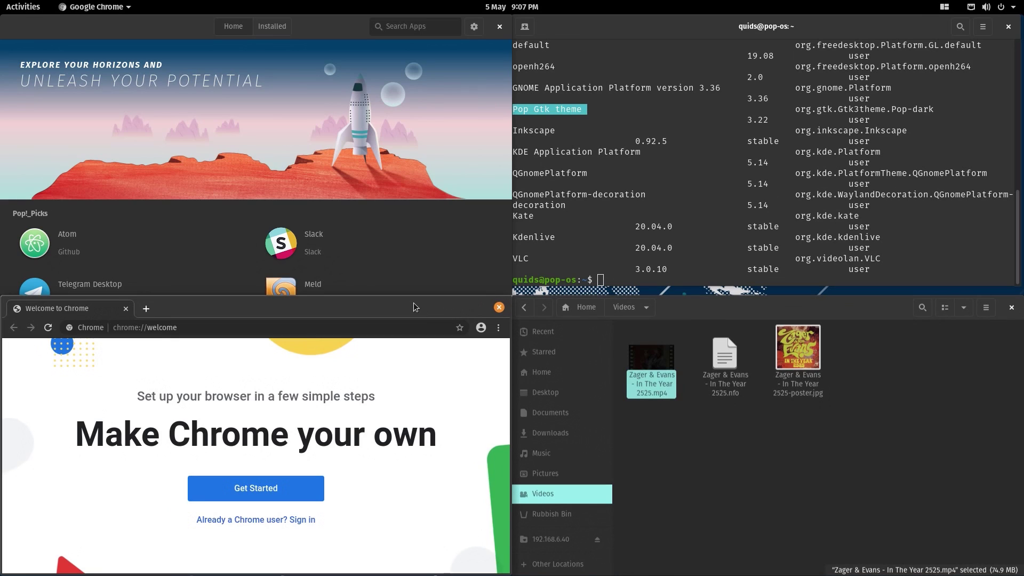
- Maximize Chrome's welcome page, view the profile options, then close Chrome with Ctrl+W
double_click(409, 307)
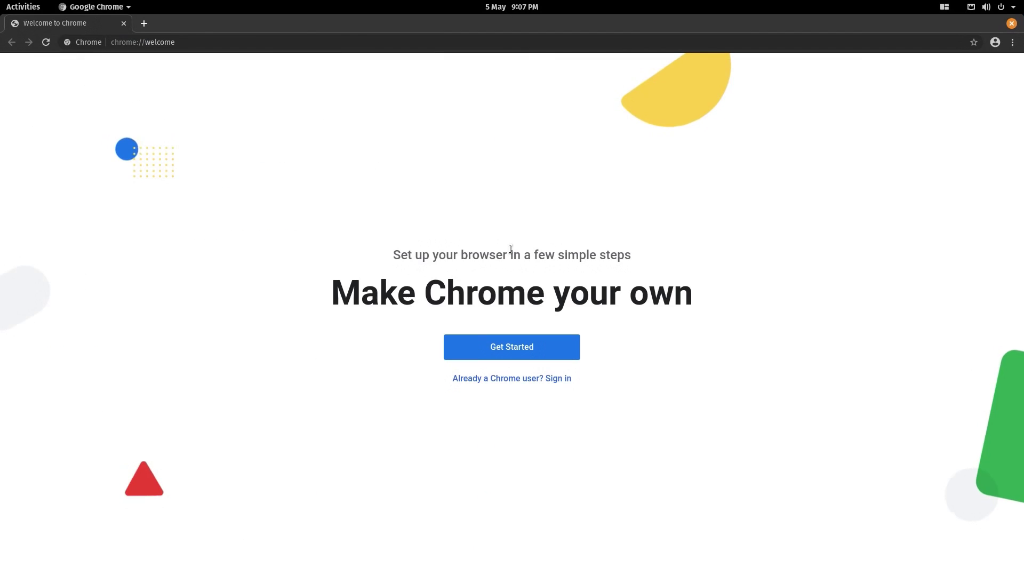
left_click(994, 43)
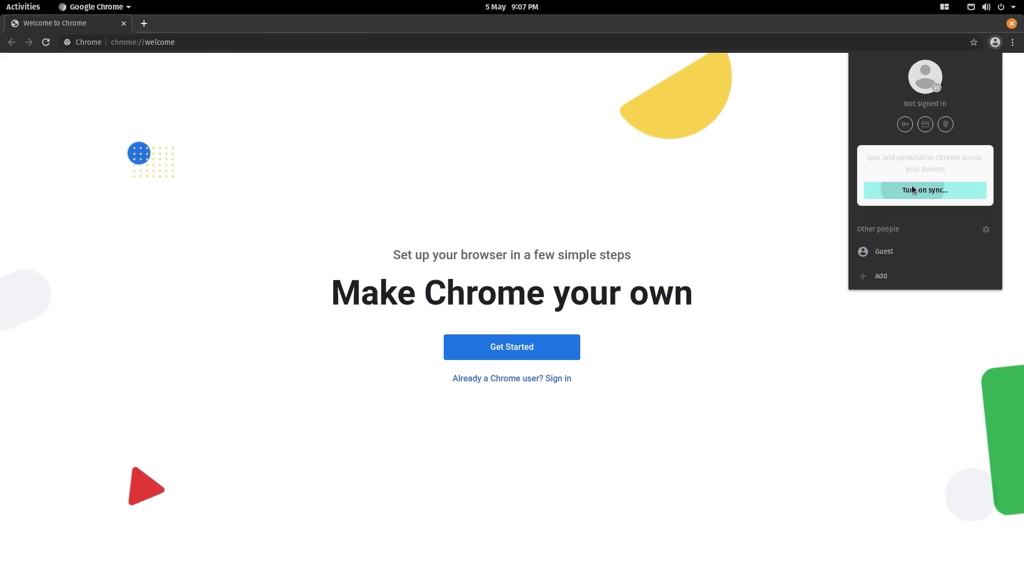
left_click(85, 21)
key("ctrl+w")
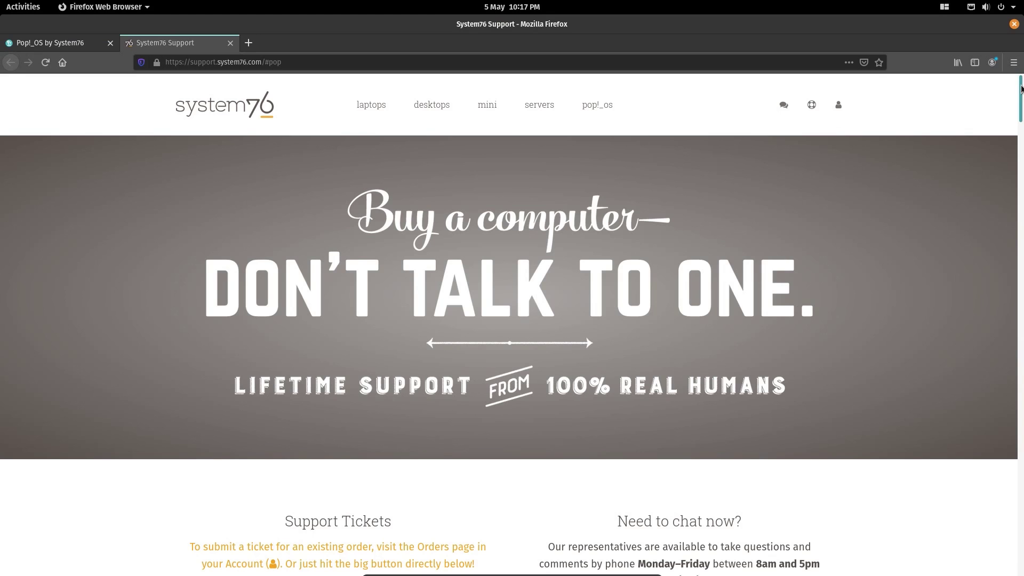
- Scroll the System76 Support articles, open 'Use TensorFlow', then go back to the list
scroll(1022, 93, "down", 8)
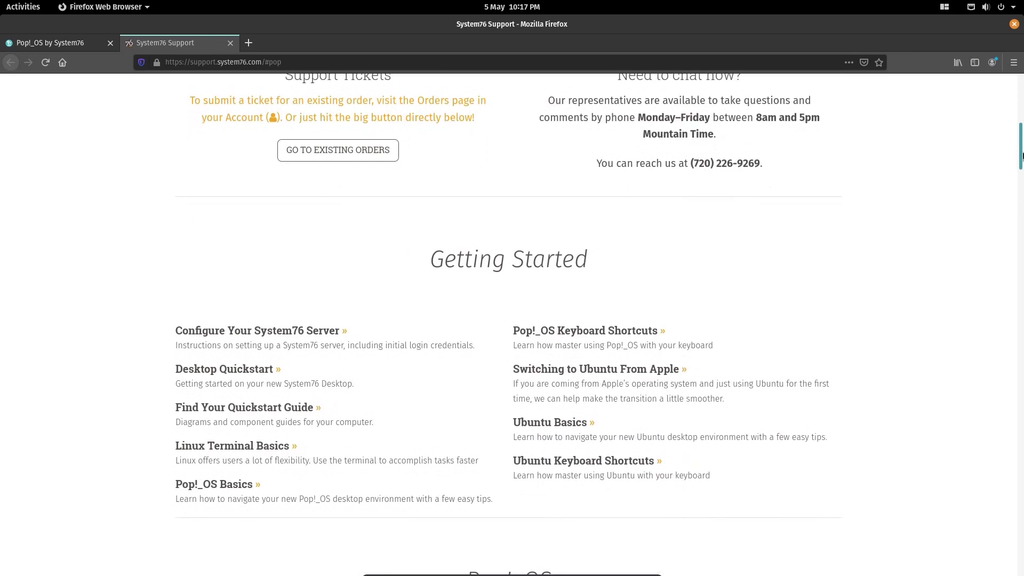
left_click_drag(1022, 155, 1022, 203)
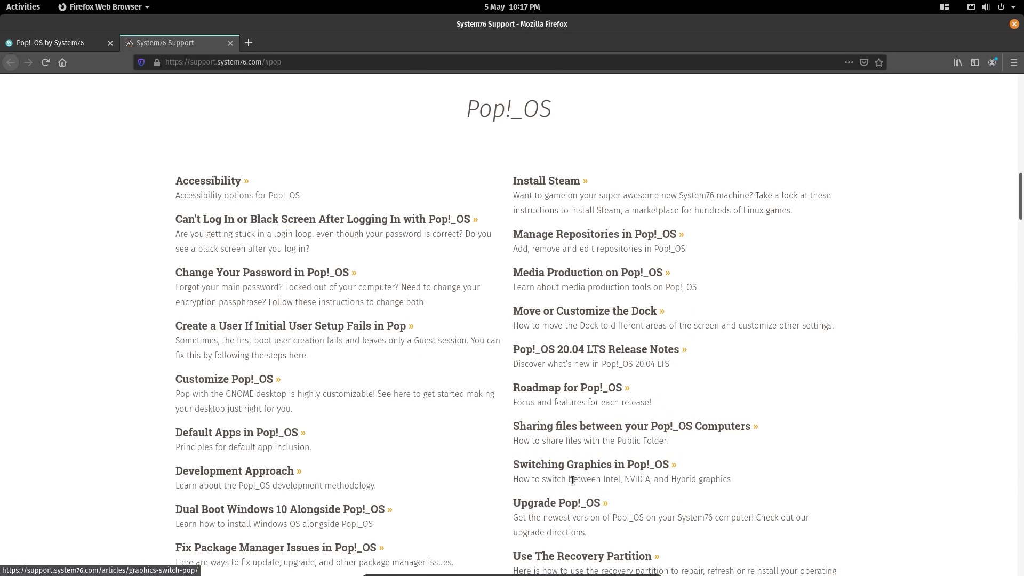
scroll(760, 435, "down", 2)
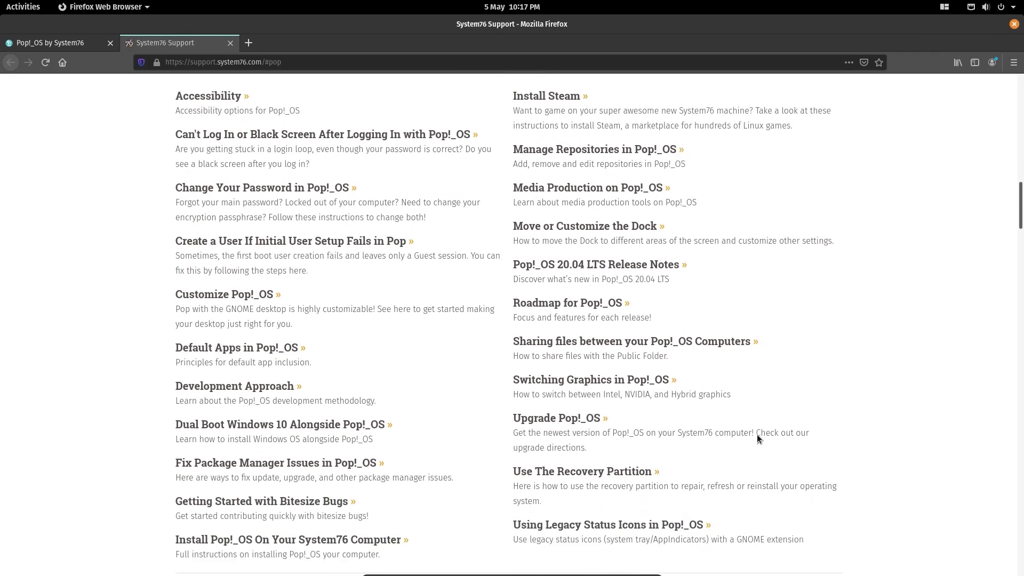
left_click_drag(1020, 213, 1020, 315)
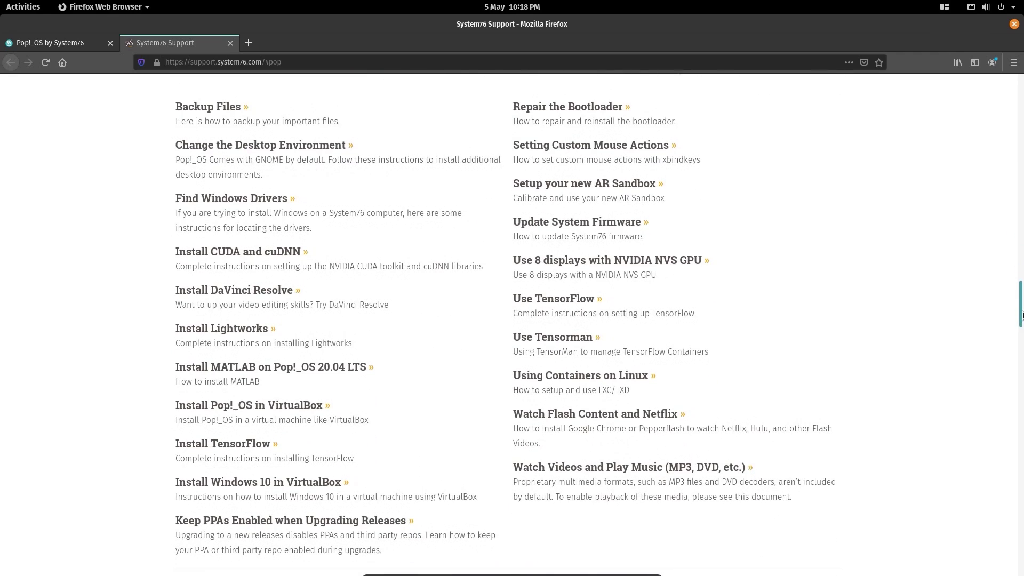
left_click(575, 303)
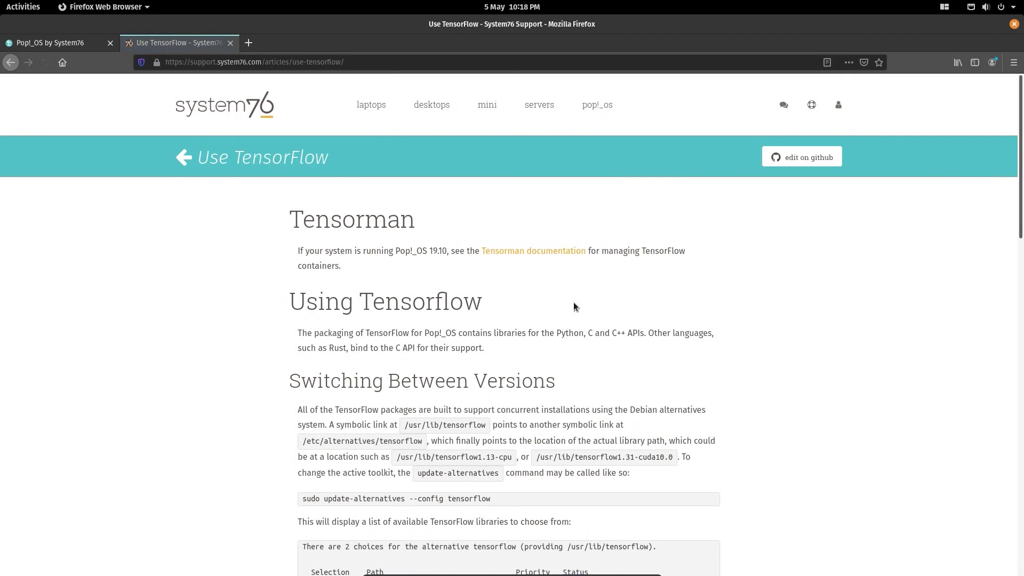
left_click(10, 62)
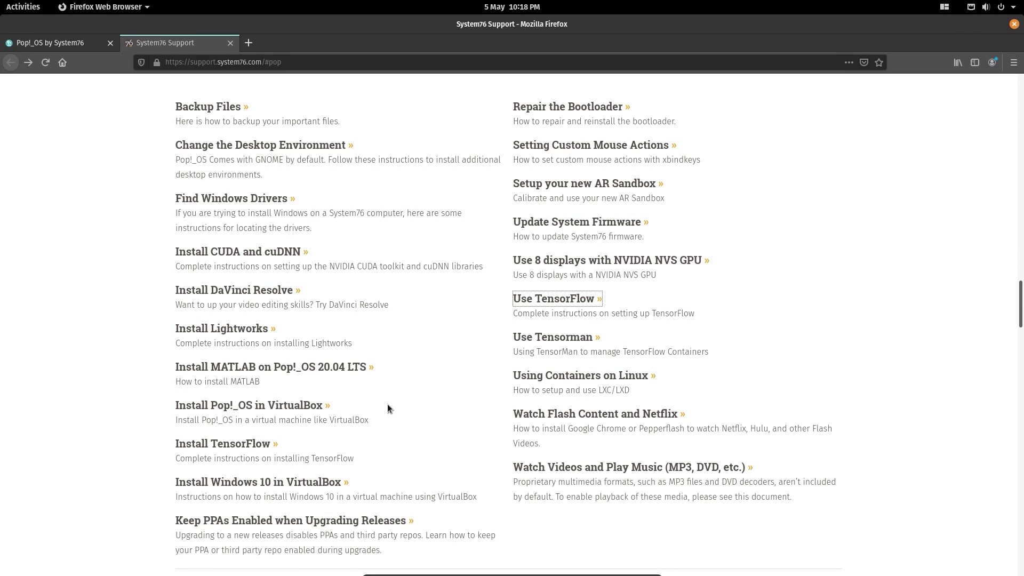
- Maximize Pop!_Shop, search 'inksca' and preview the first Inkscape result
scroll(387, 404, "down", 3)
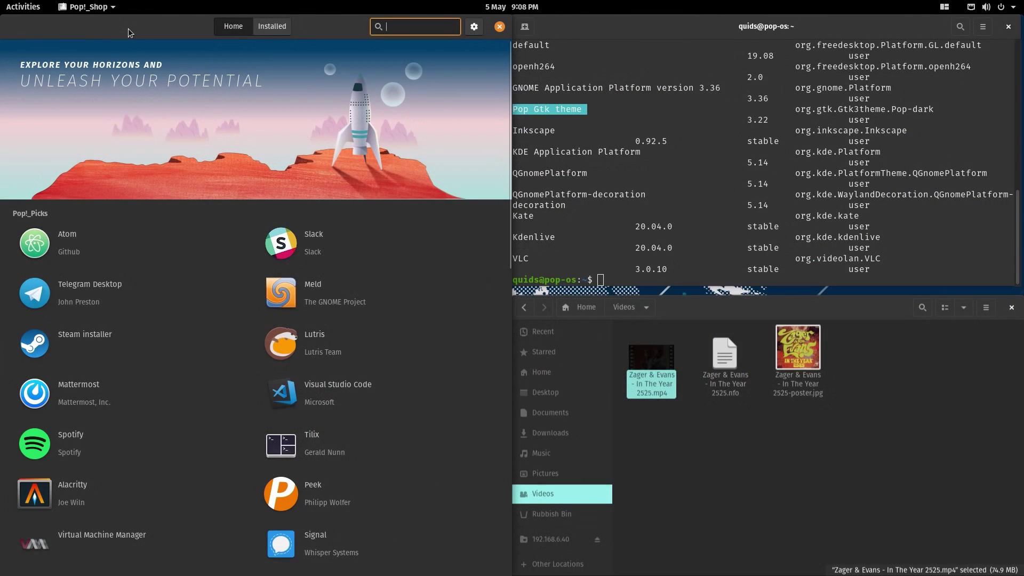
double_click(128, 27)
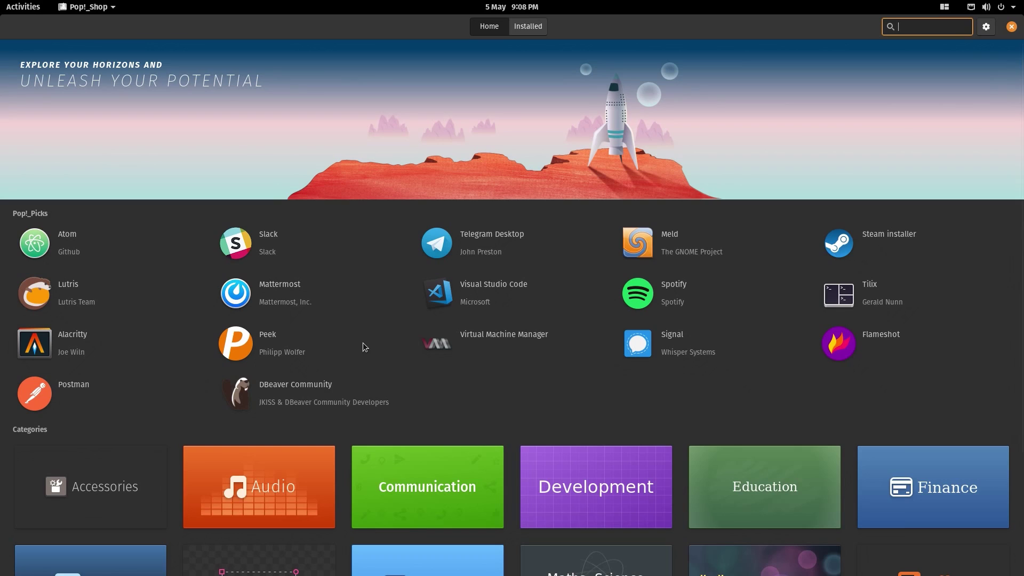
type("ink")
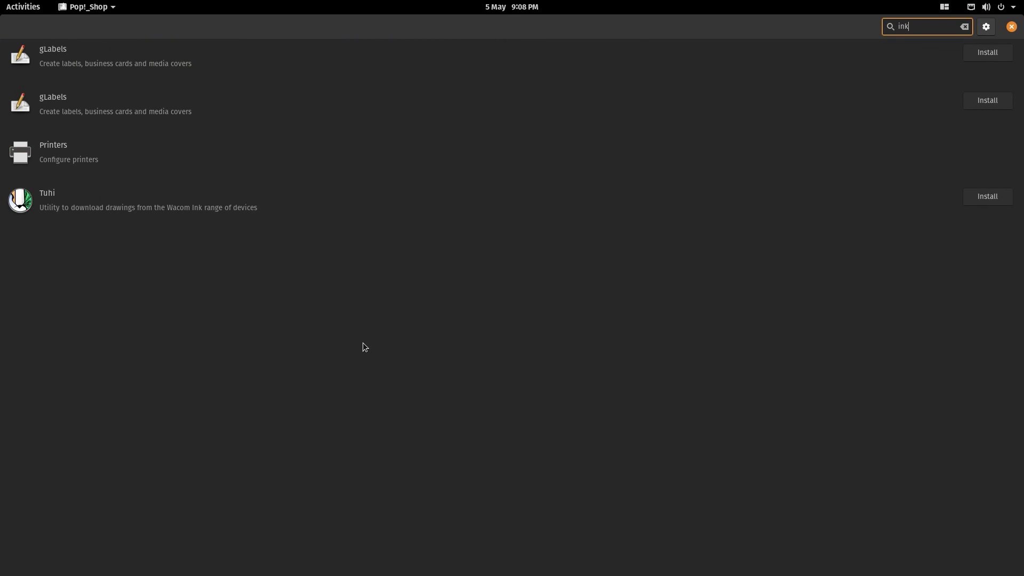
type("sca")
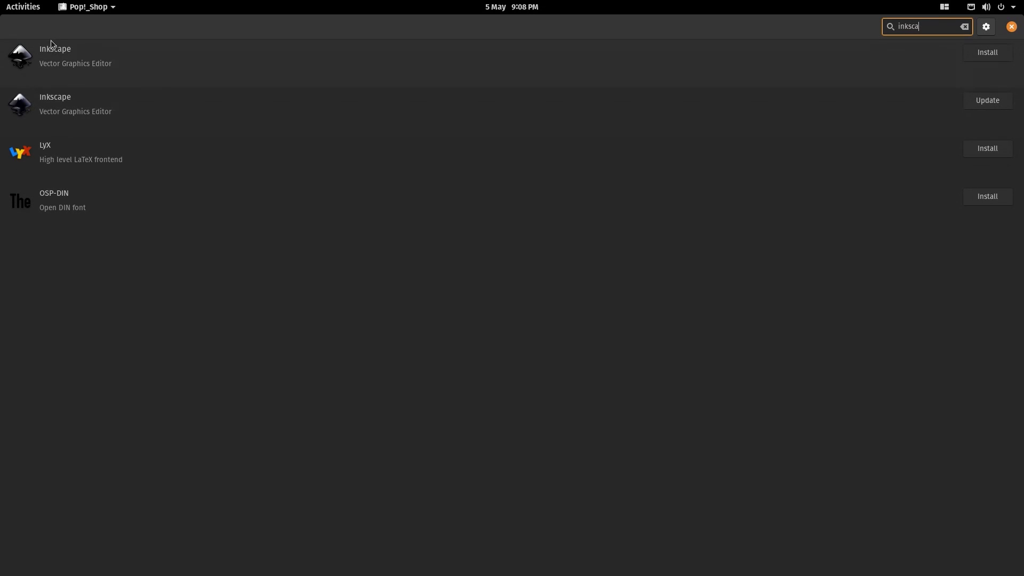
left_click(60, 55)
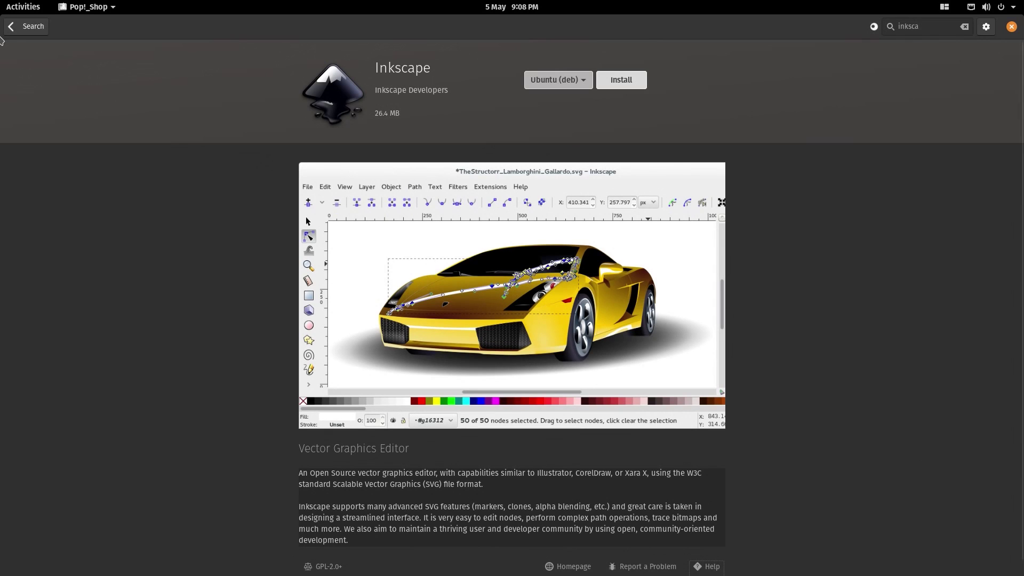
left_click(17, 27)
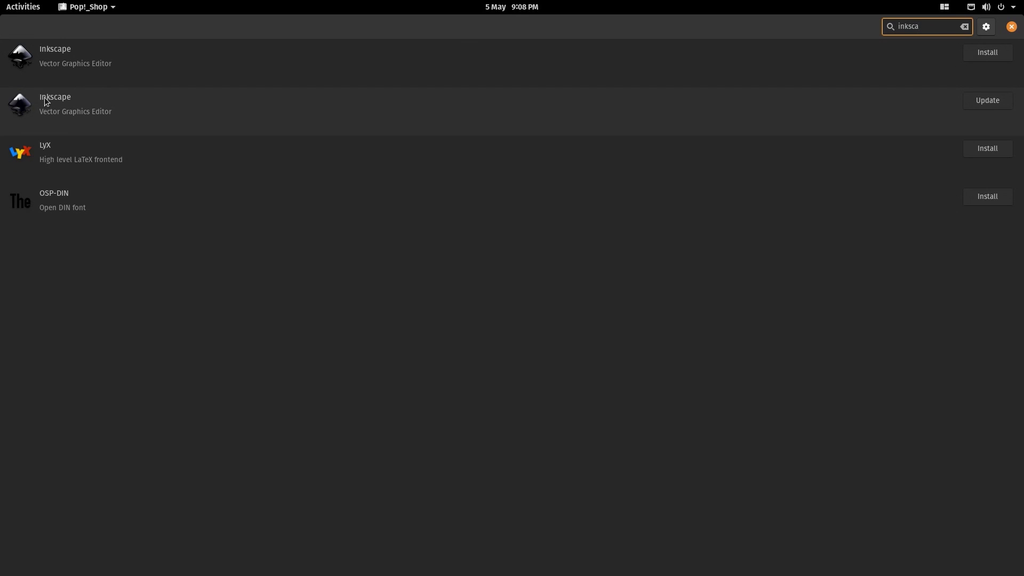
- Check Inkscape's flathub installation source, then view the Media Production category
left_click(45, 101)
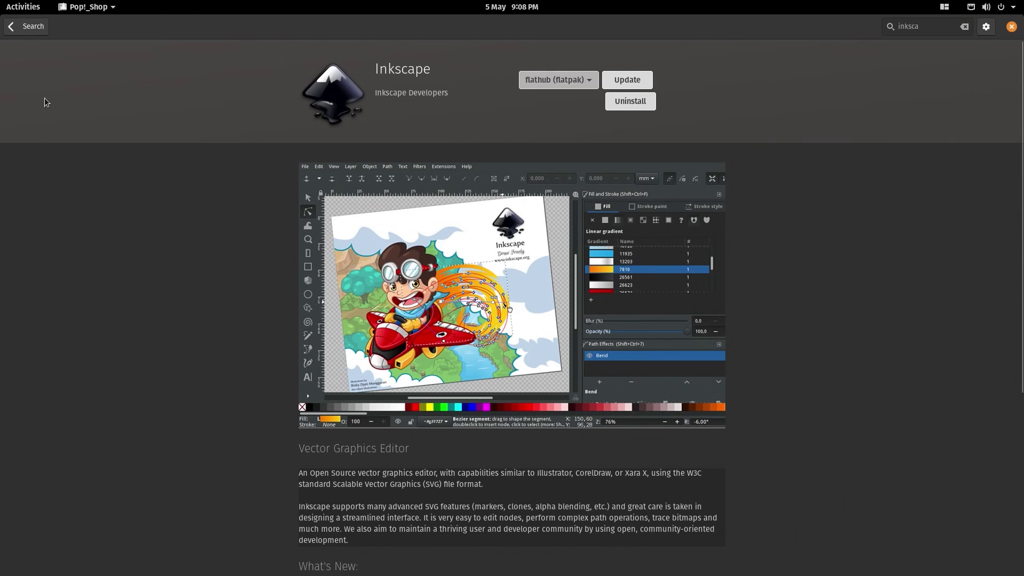
left_click(567, 80)
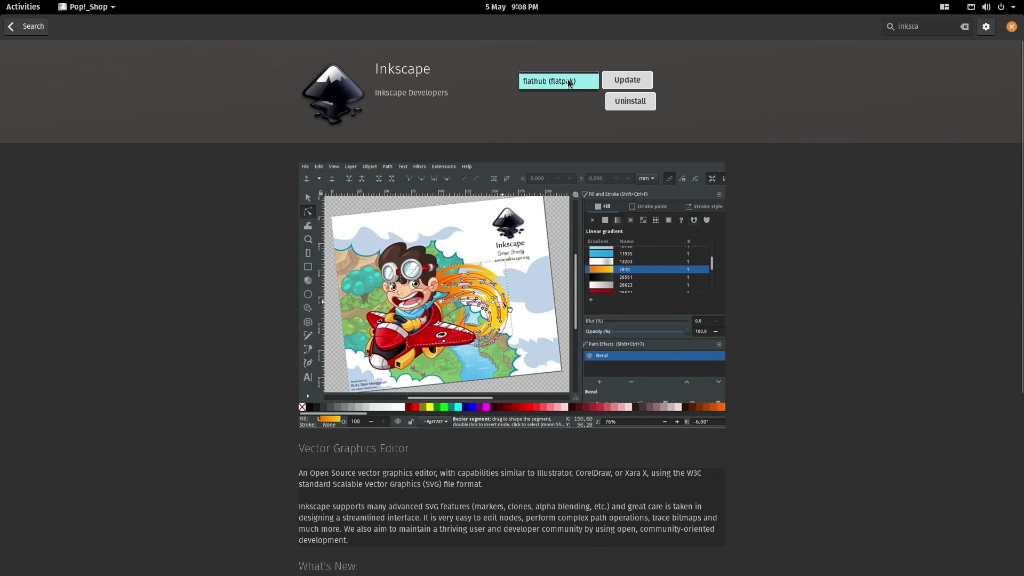
left_click(259, 155)
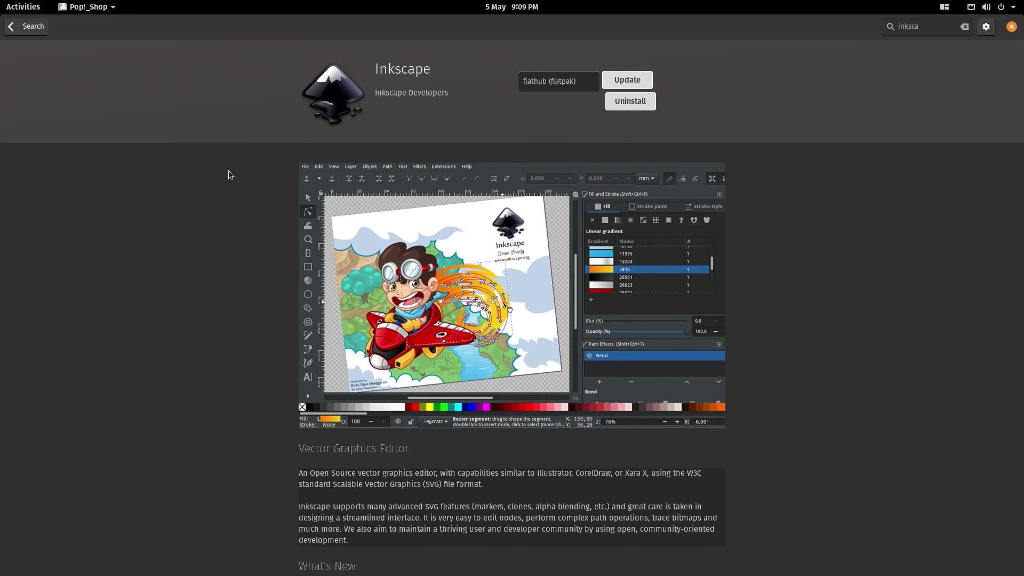
key("Escape")
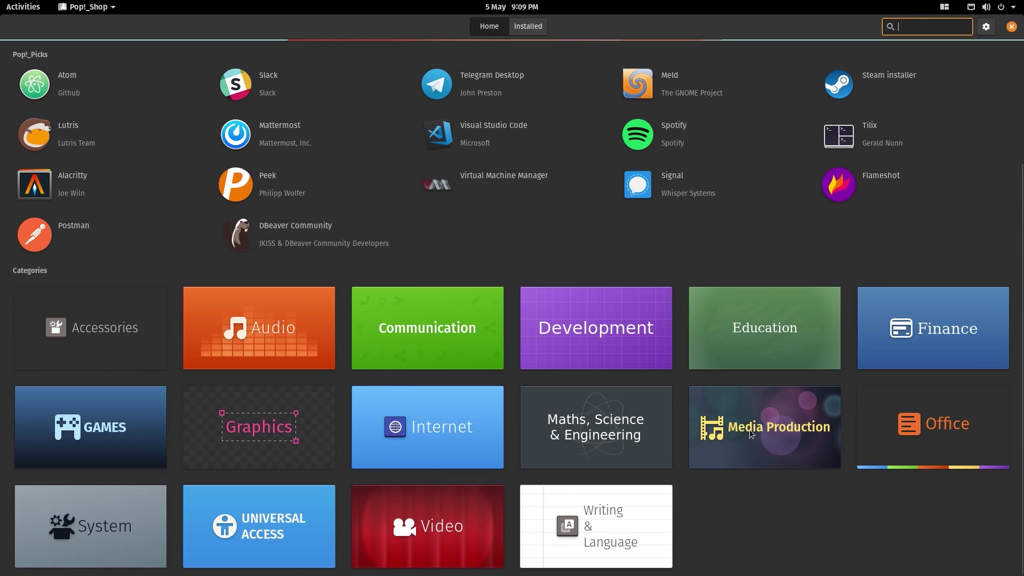
left_click(751, 435)
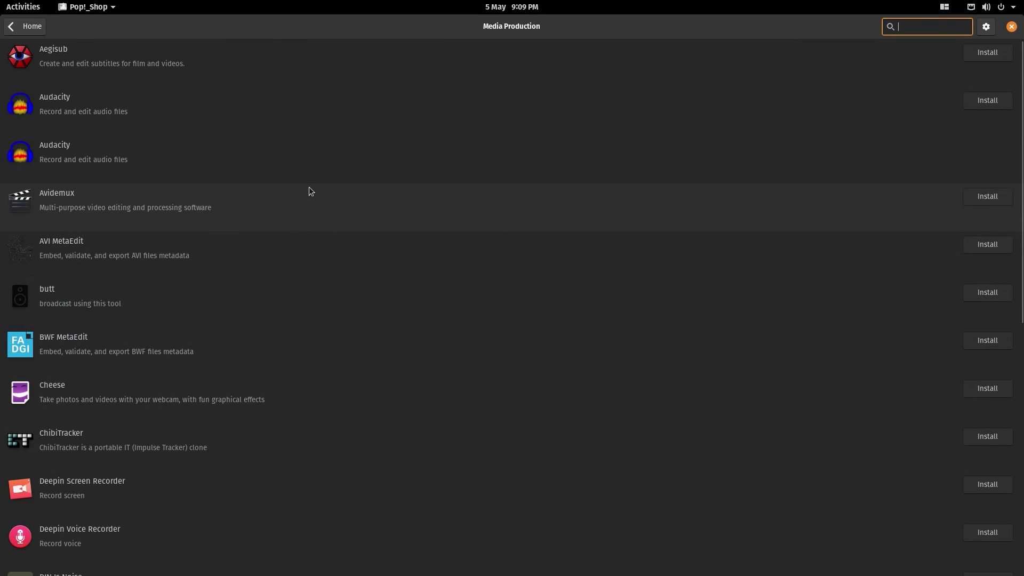
key("Escape")
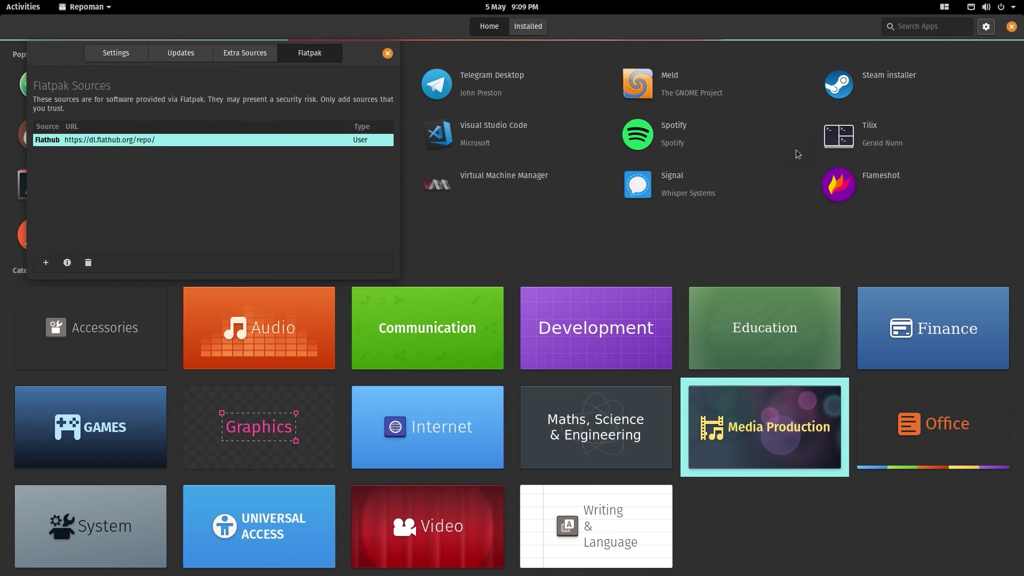
- Review Repoman's Updates and Extra Sources tabs, select the Google Chrome source, then view Flatpak sources
left_click(172, 55)
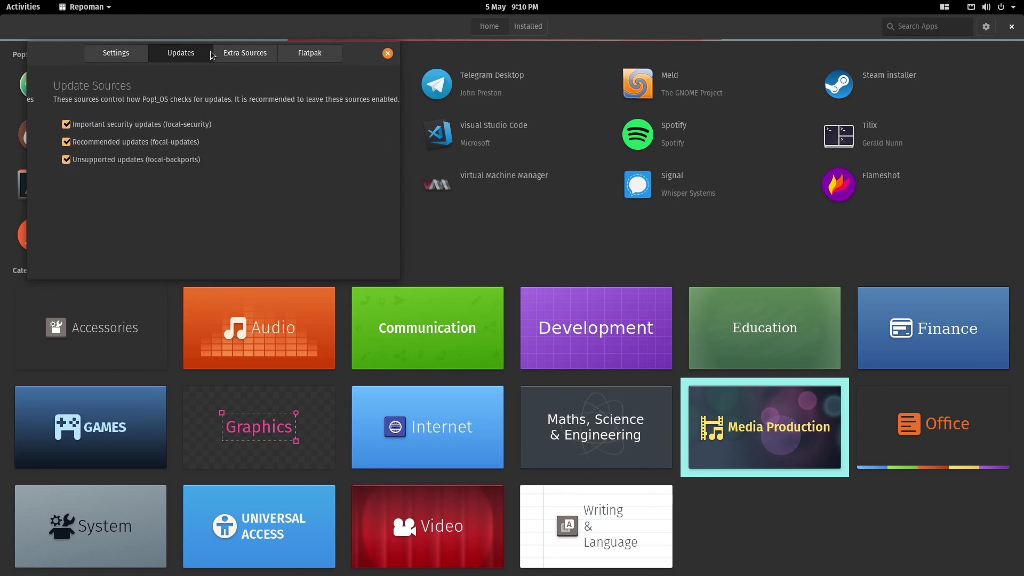
left_click(244, 54)
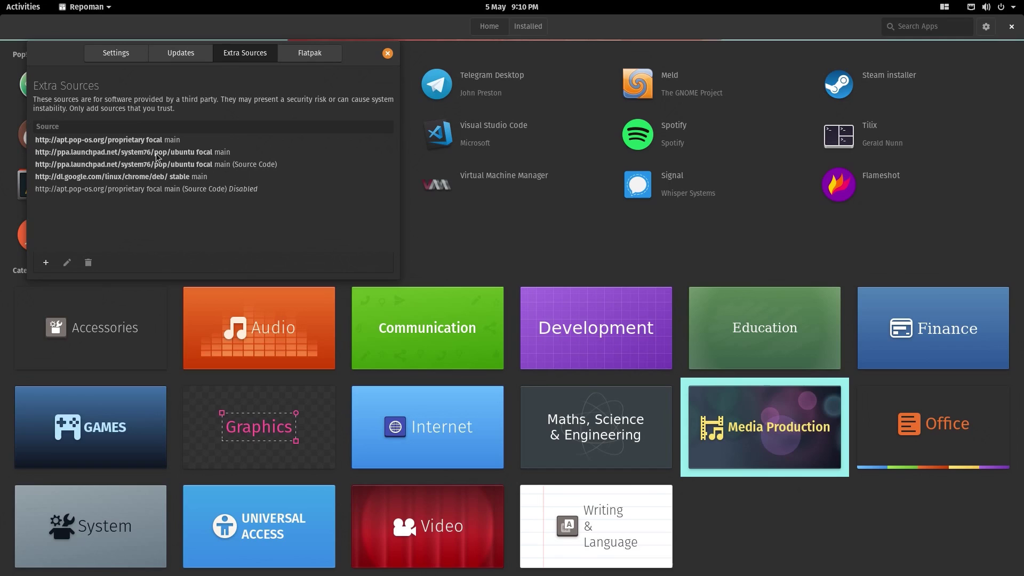
left_click(149, 183)
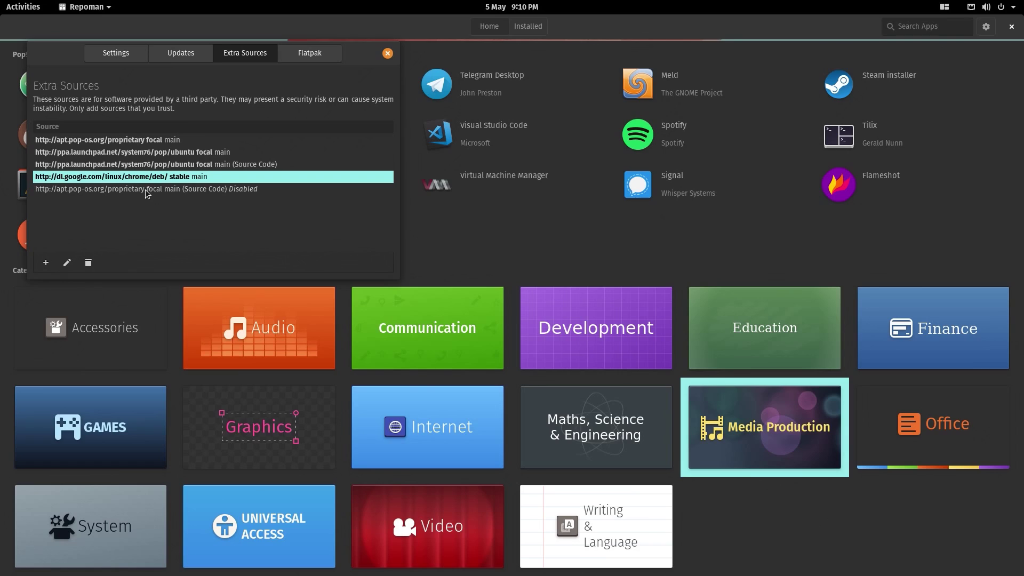
key("ctrl+Page_Down")
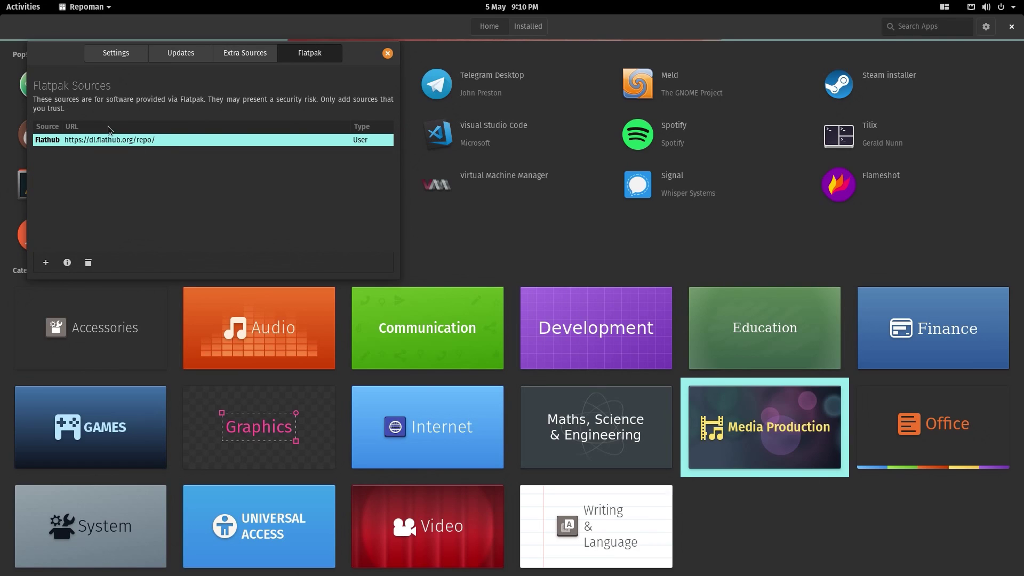
- Search 'eddy' in Activities, launch the Eddy package installer, then close it
key("Escape")
left_click(42, 11)
type("e")
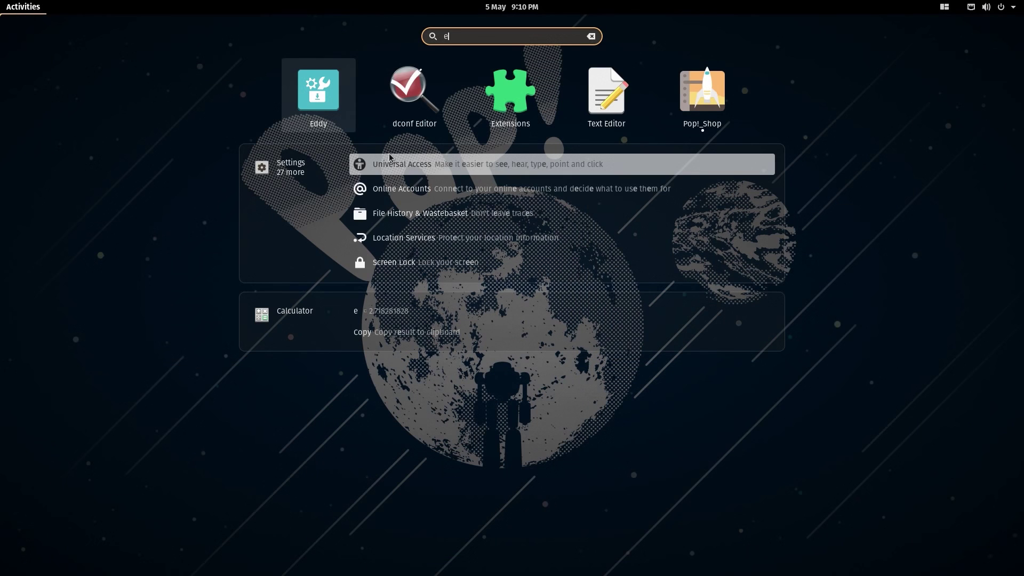
type("ddy")
key("Return")
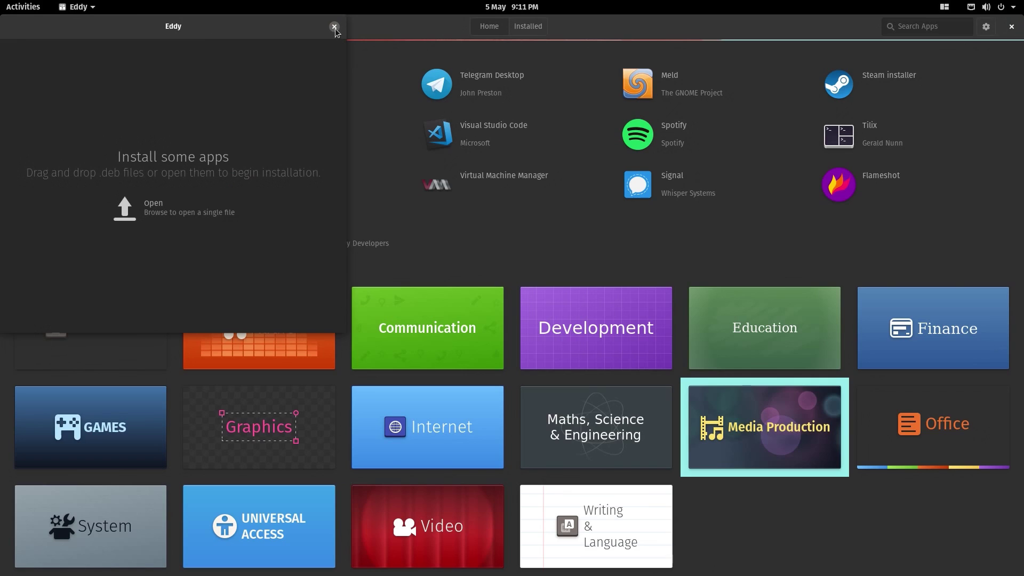
left_click(334, 27)
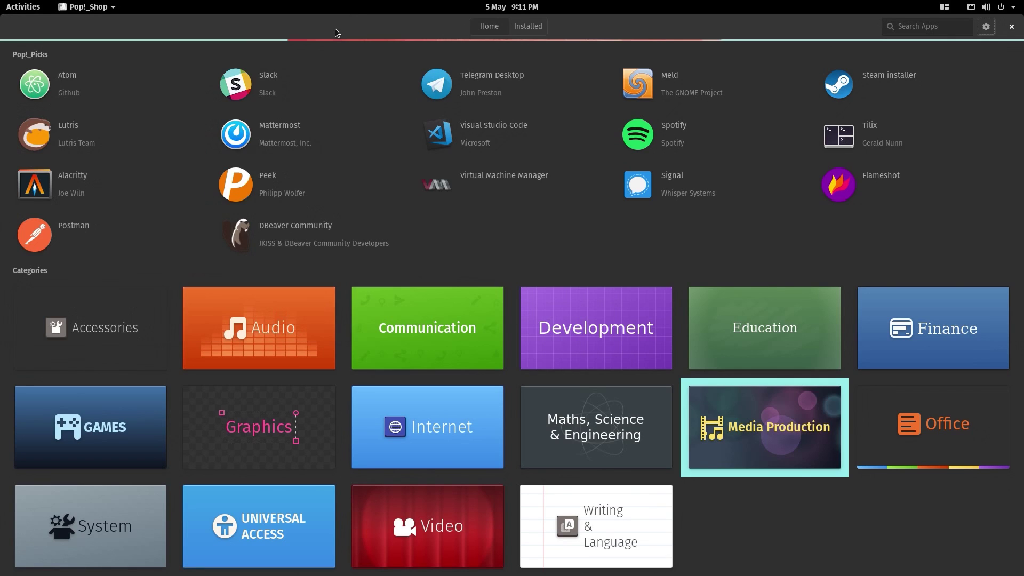
- Launch USB Flasher from a 'pop' search, cancel its setup, and close Pop!_Shop
key("super")
type("pop")
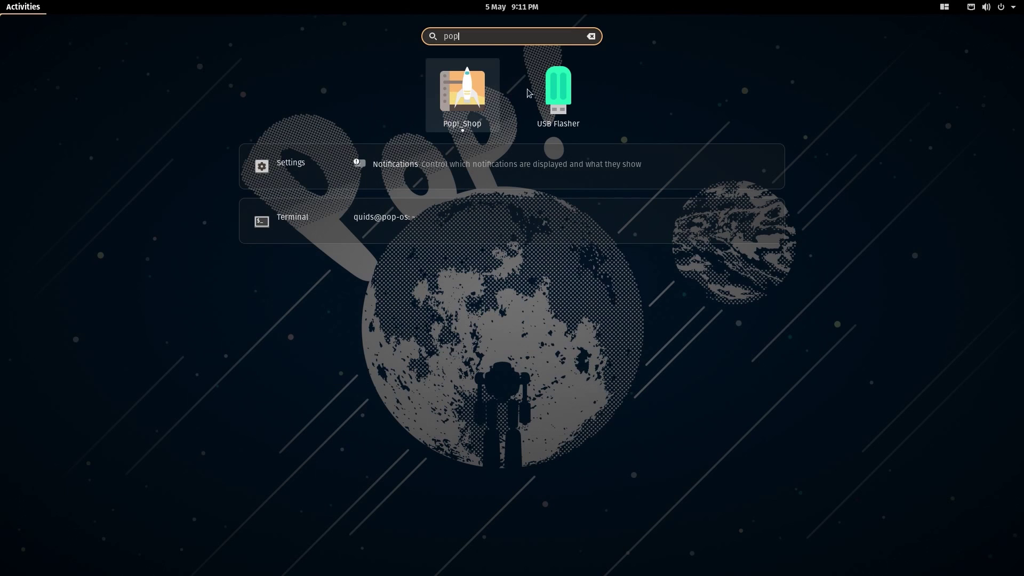
left_click(556, 91)
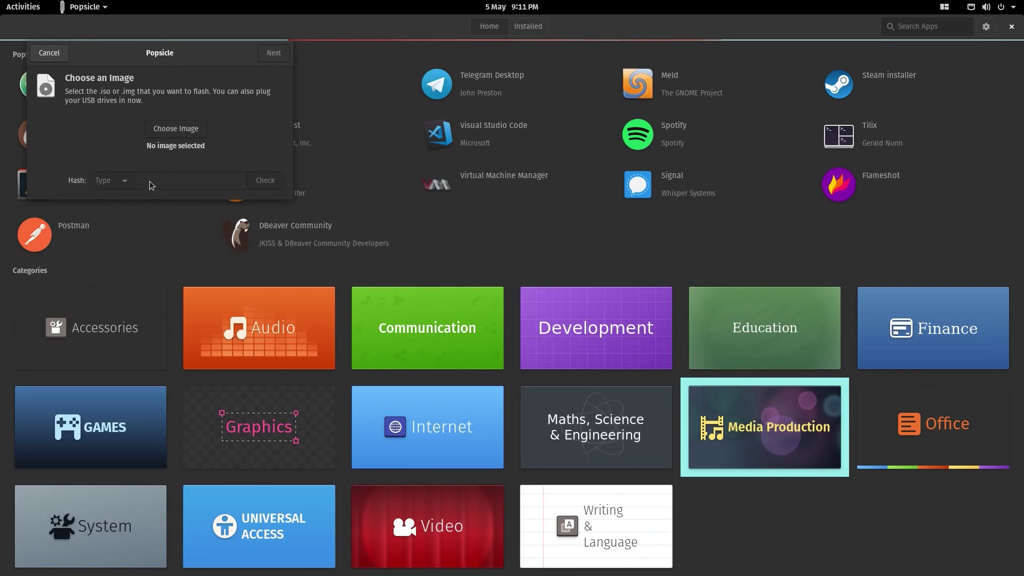
left_click(49, 53)
left_click(38, 10)
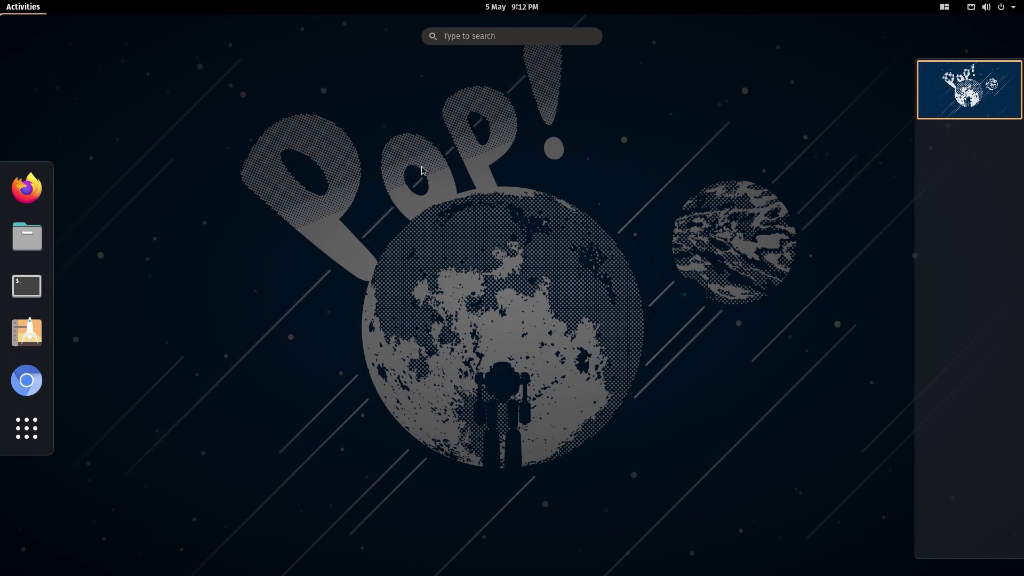
type("in")
left_click(317, 92)
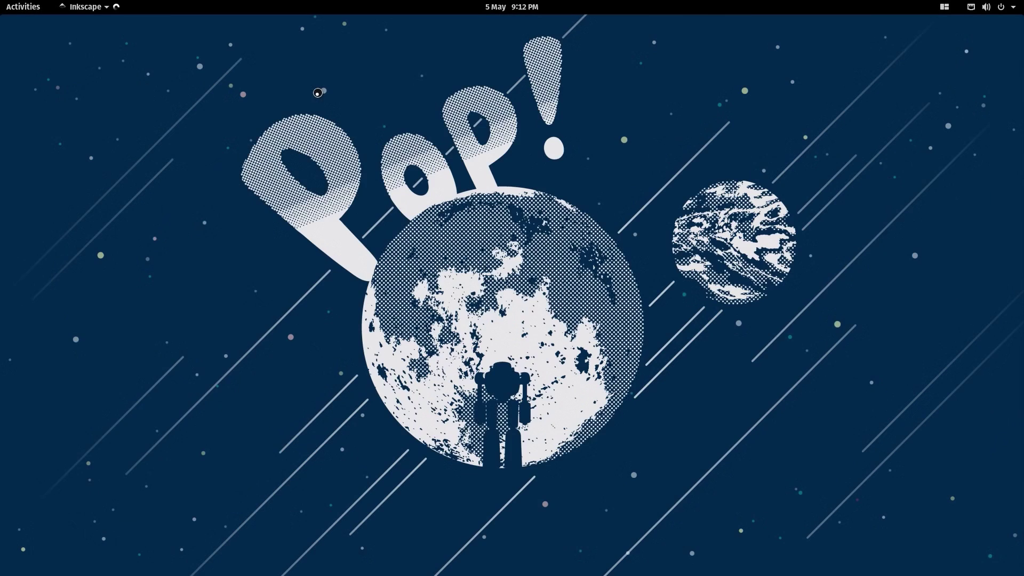
left_click(213, 42)
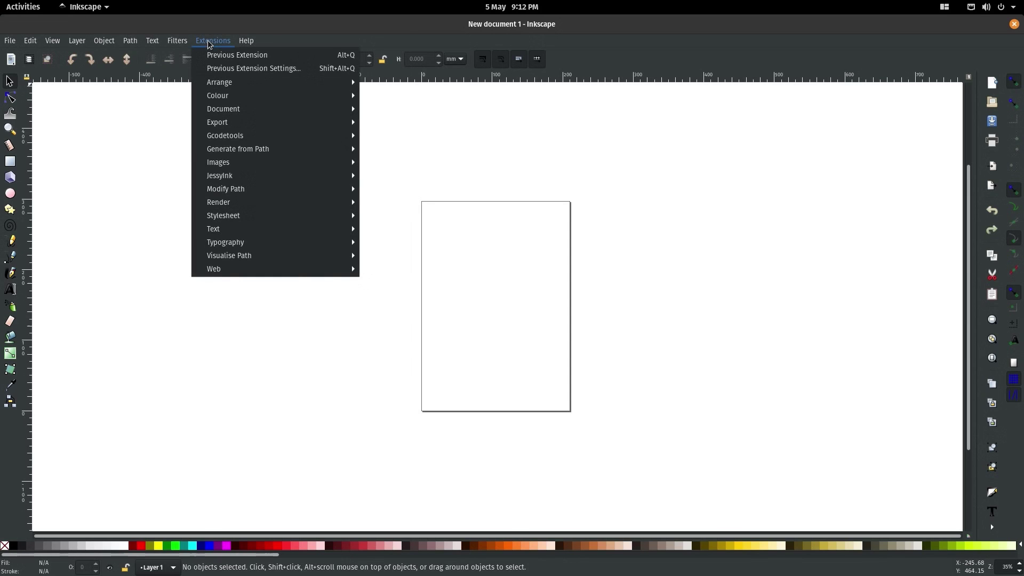
mouse_move(165, 43)
left_click(411, 151)
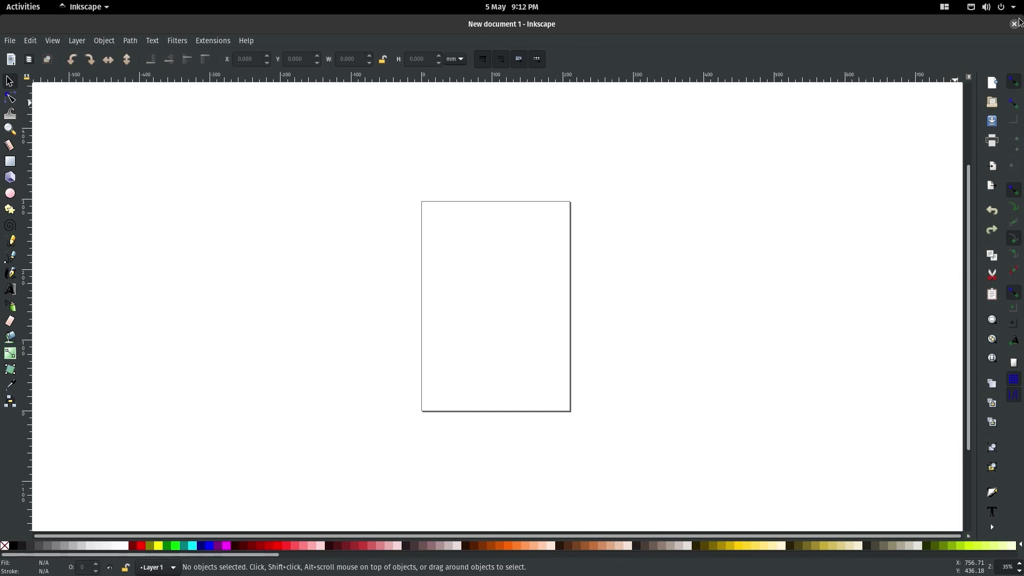
left_click(1015, 23)
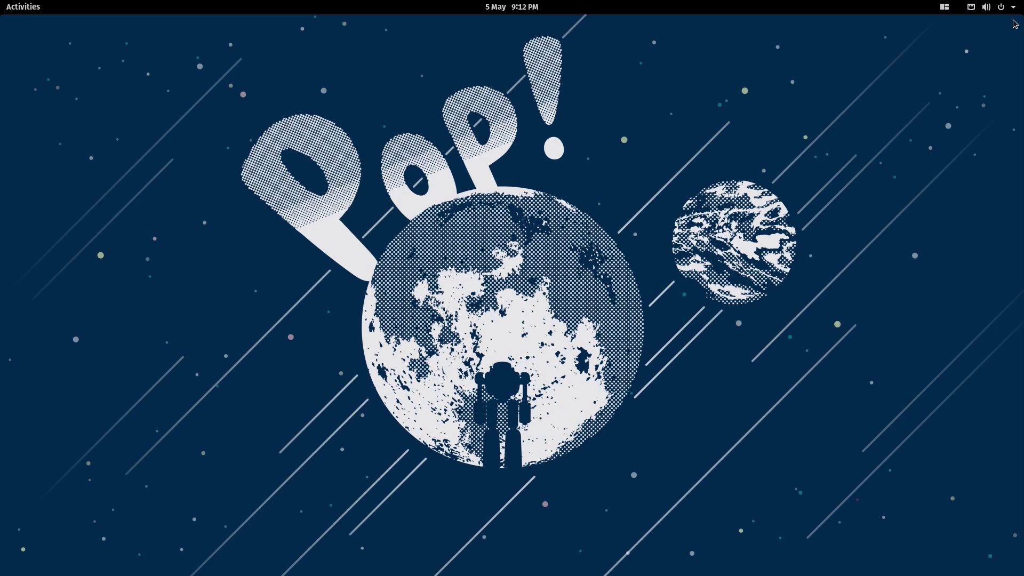
- Launch Audacity from an 'aud' search and browse its track menu
left_click(28, 9)
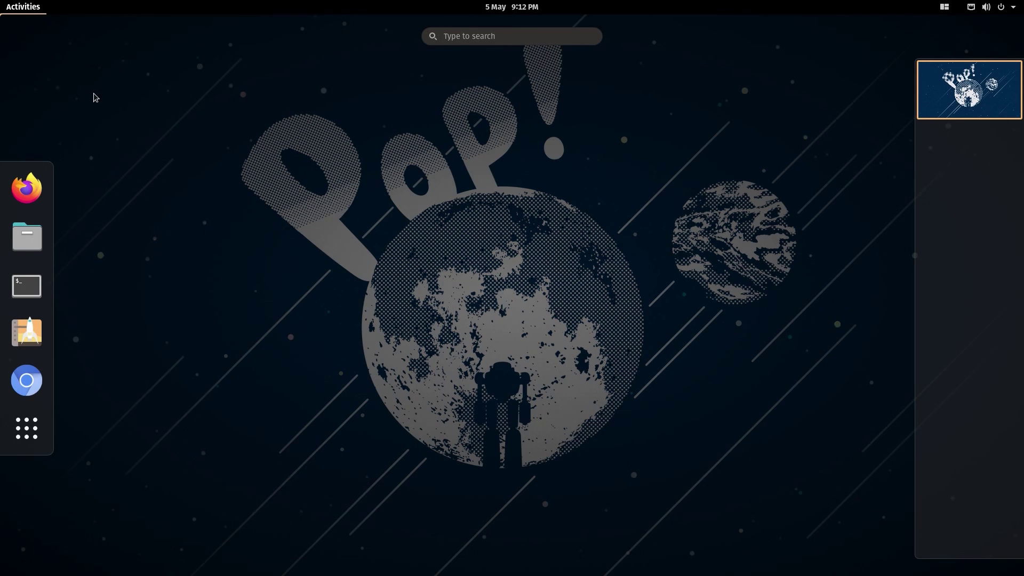
type("aud")
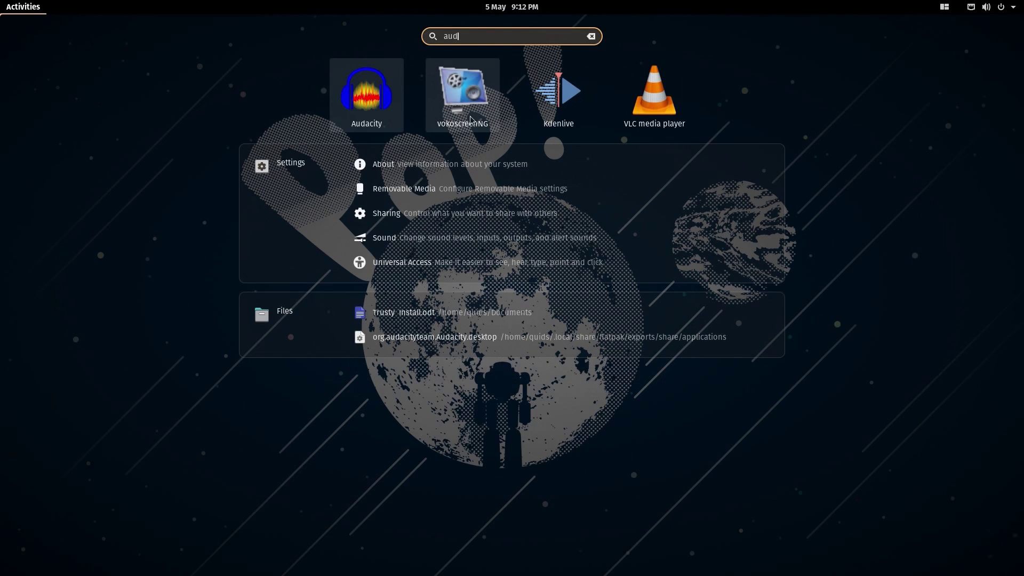
left_click(387, 95)
left_click(373, 122)
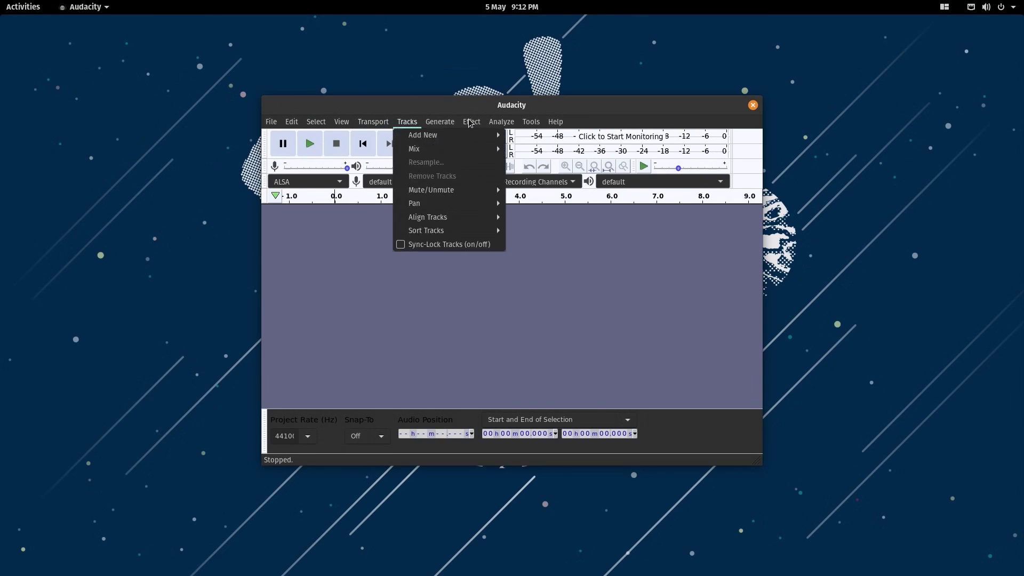
left_click(24, 9)
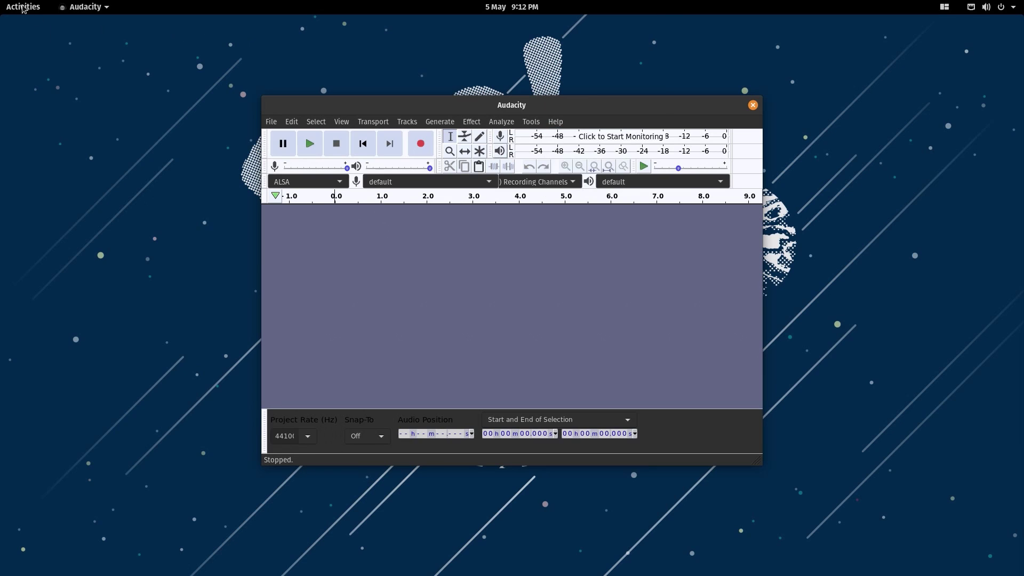
- Launch VLC media player from a 'vlc' search and browse its playback and subtitle menus
left_click(20, 7)
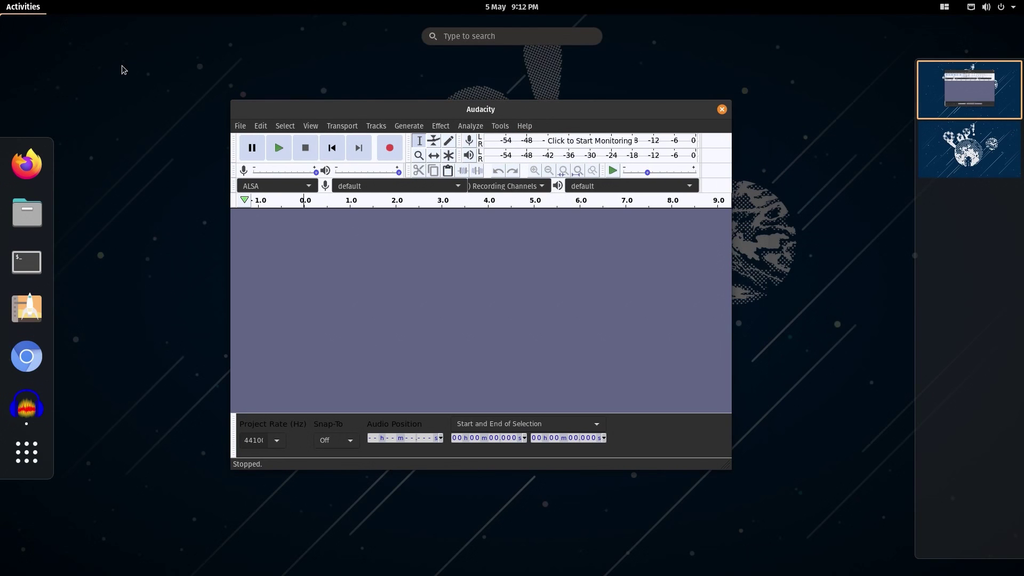
type("vlc")
left_click(522, 103)
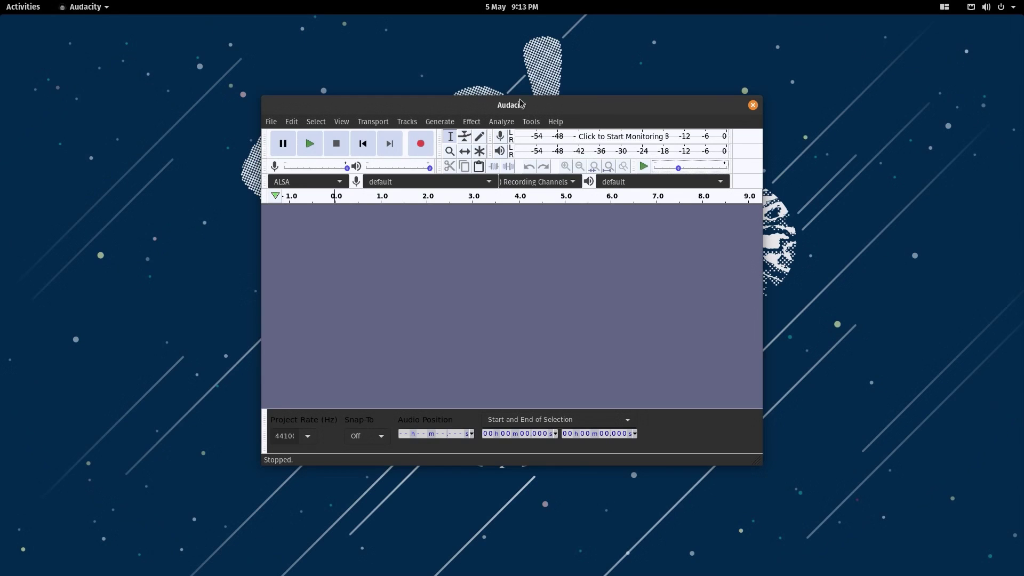
left_click(492, 188)
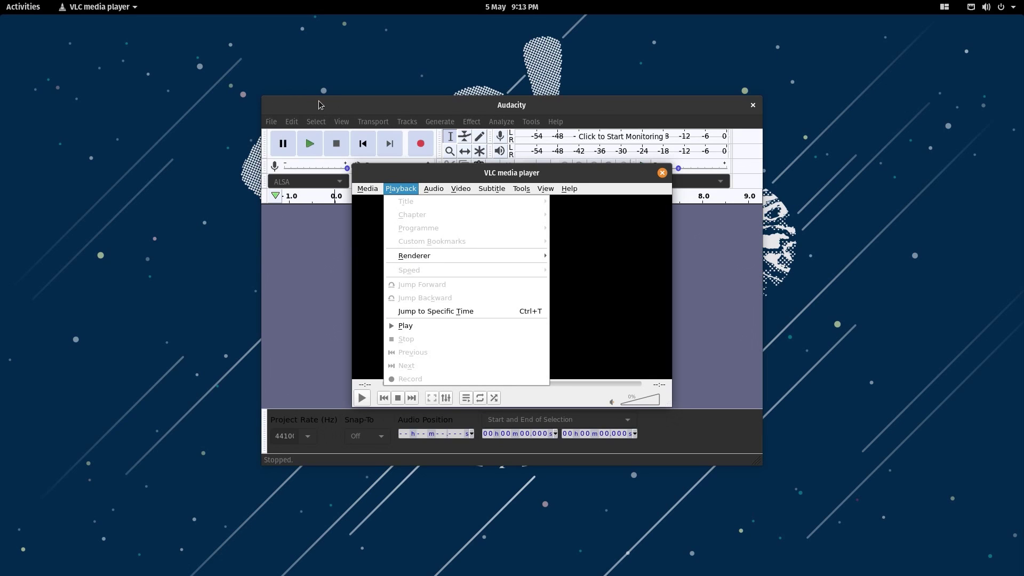
left_click(124, 105)
left_click(21, 11)
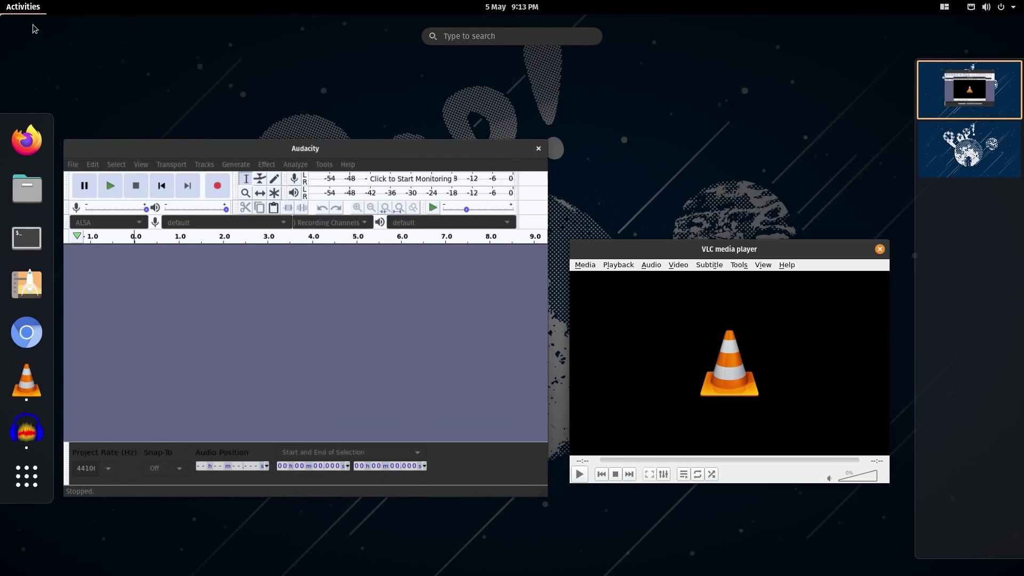
left_click(63, 62)
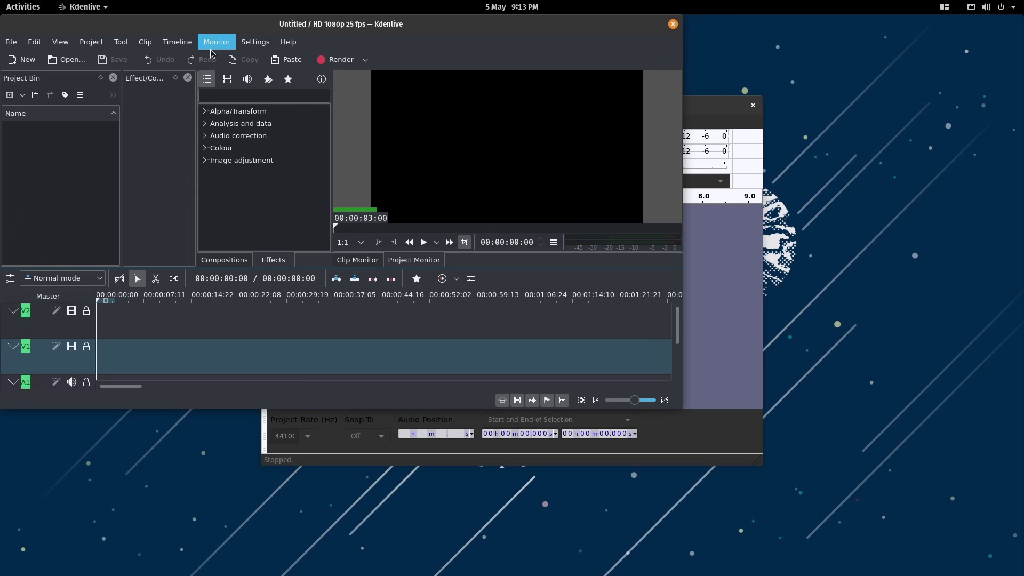
- Browse Kdenlive's monitor and help menus, then dismiss them
left_click(214, 42)
mouse_move(281, 47)
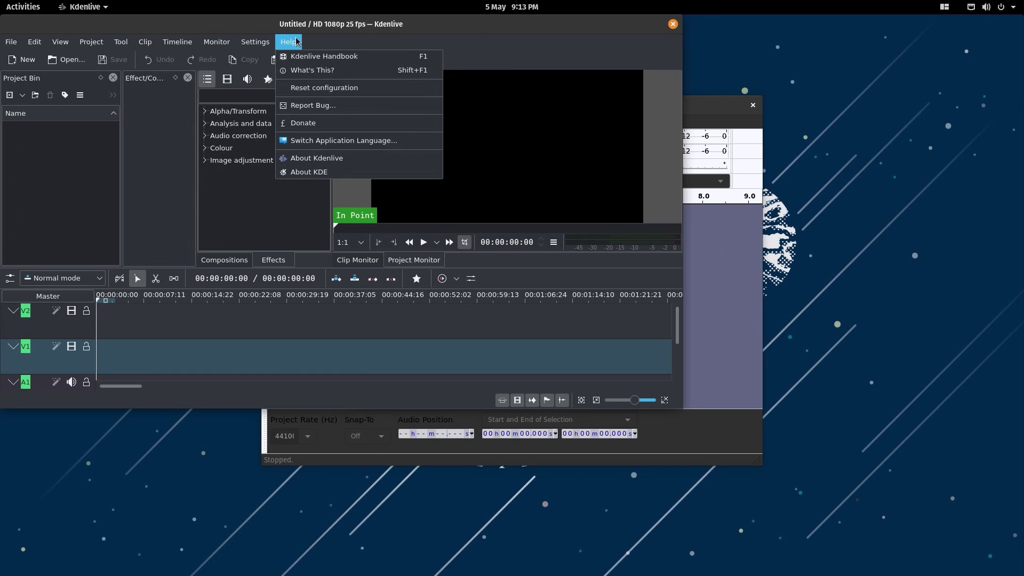
left_click(344, 41)
- Launch the Kate text editor from a 'kate' search and browse its menus
left_click(25, 6)
type("kate")
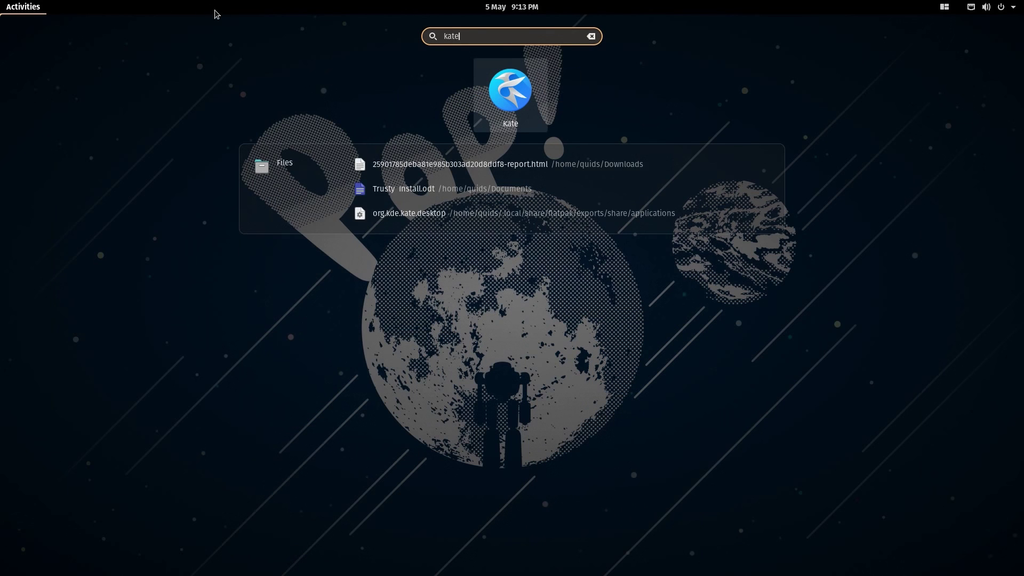
left_click(537, 97)
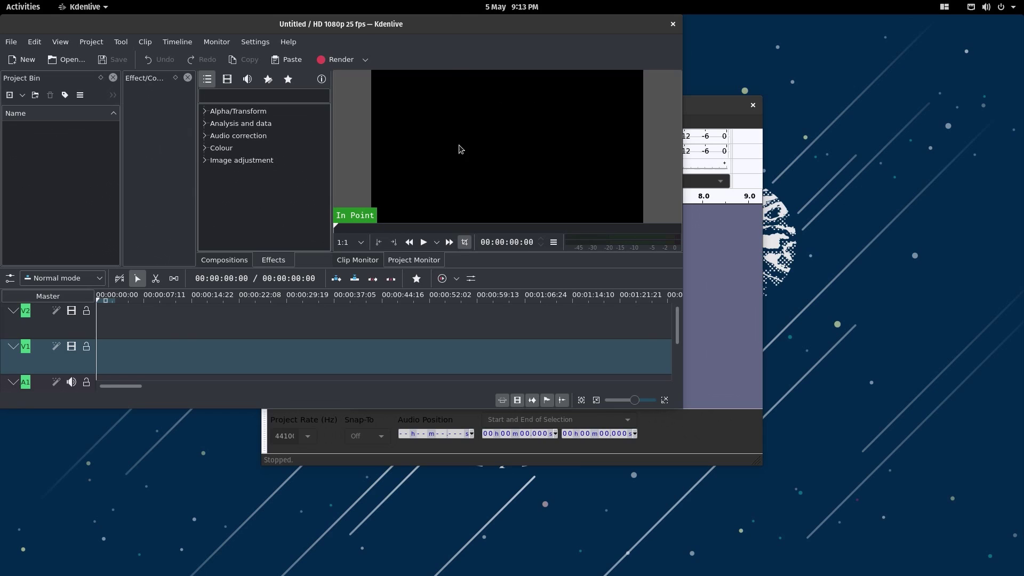
left_click(222, 64)
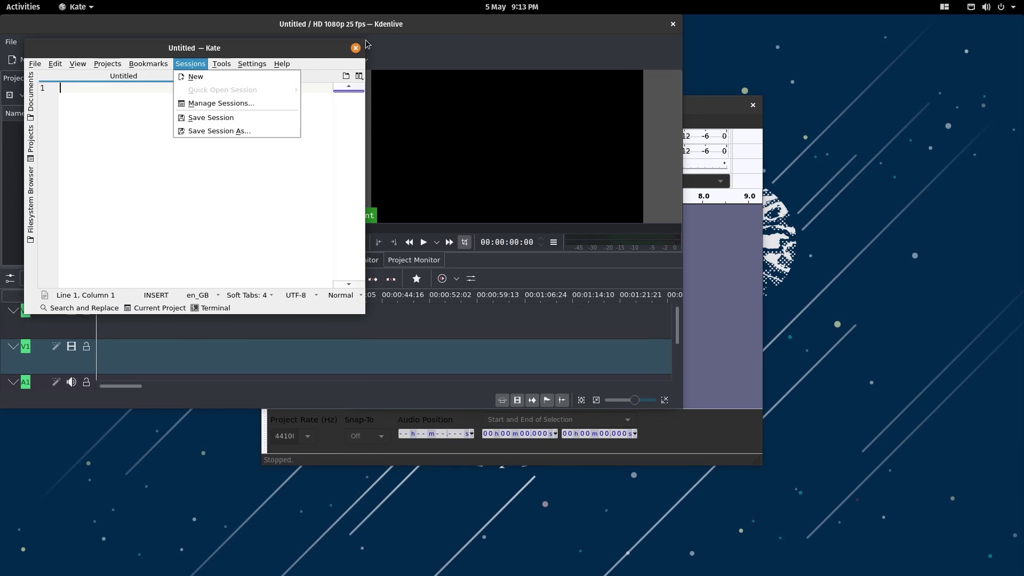
- Close Kdenlive, Kate, VLC and Audacity, leaving an empty Activities overview
left_click(672, 28)
left_click(671, 25)
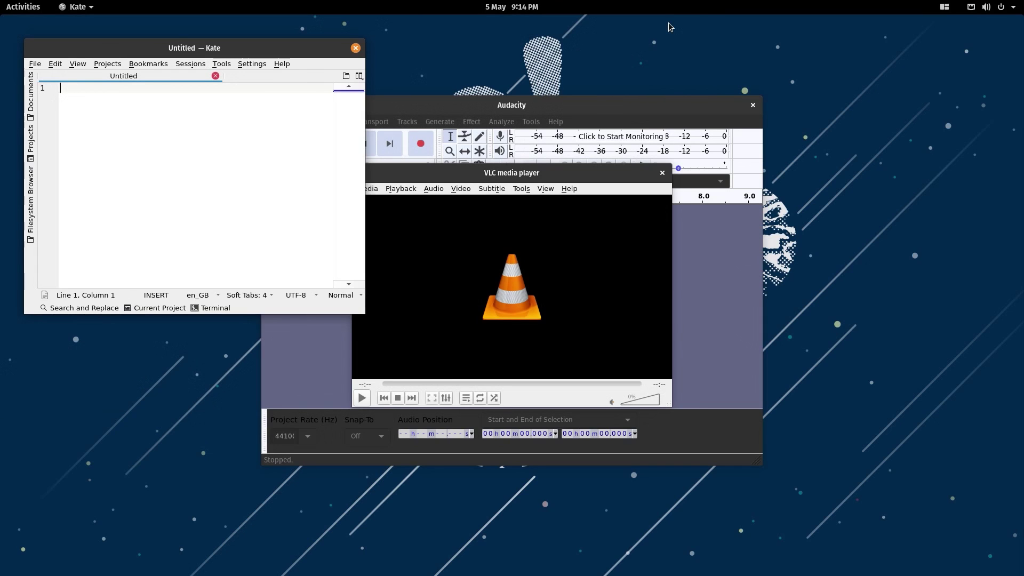
left_click(355, 47)
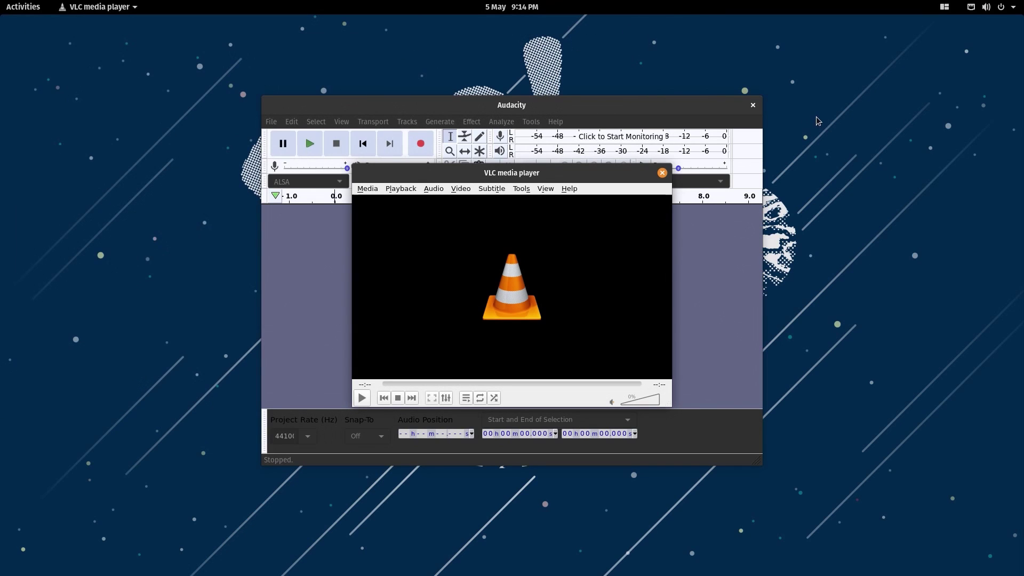
left_click(662, 173)
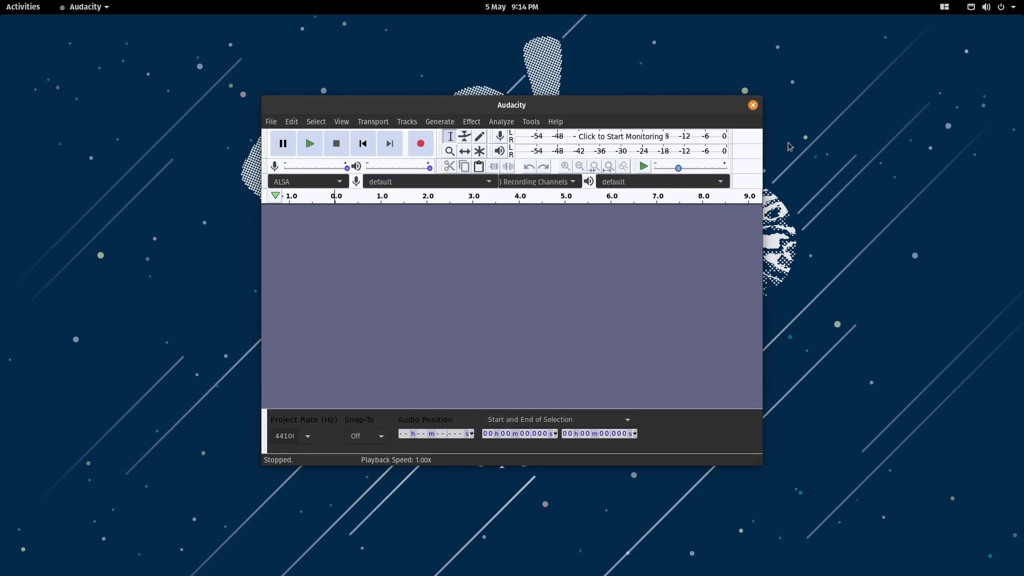
left_click(754, 106)
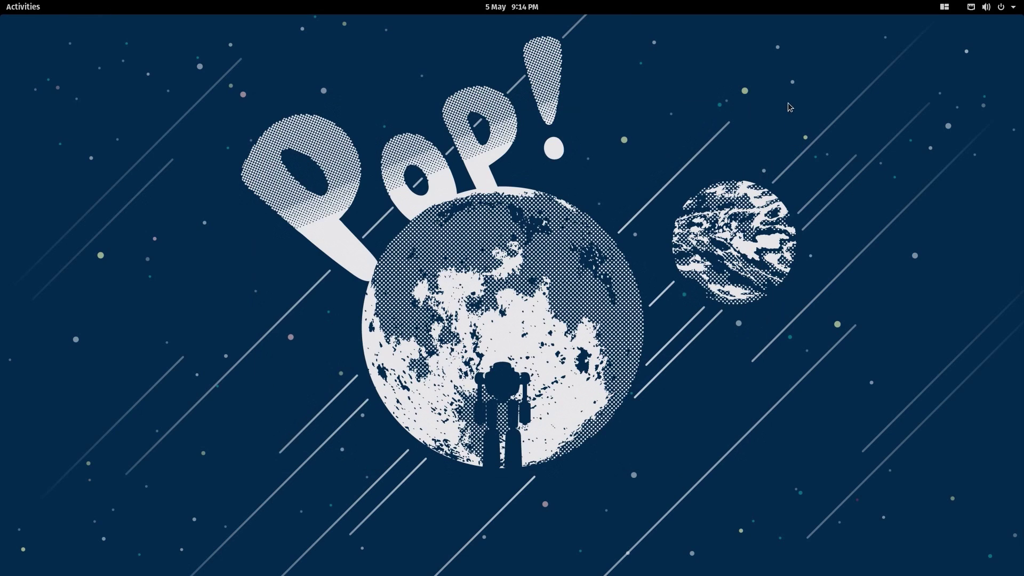
left_click(32, 6)
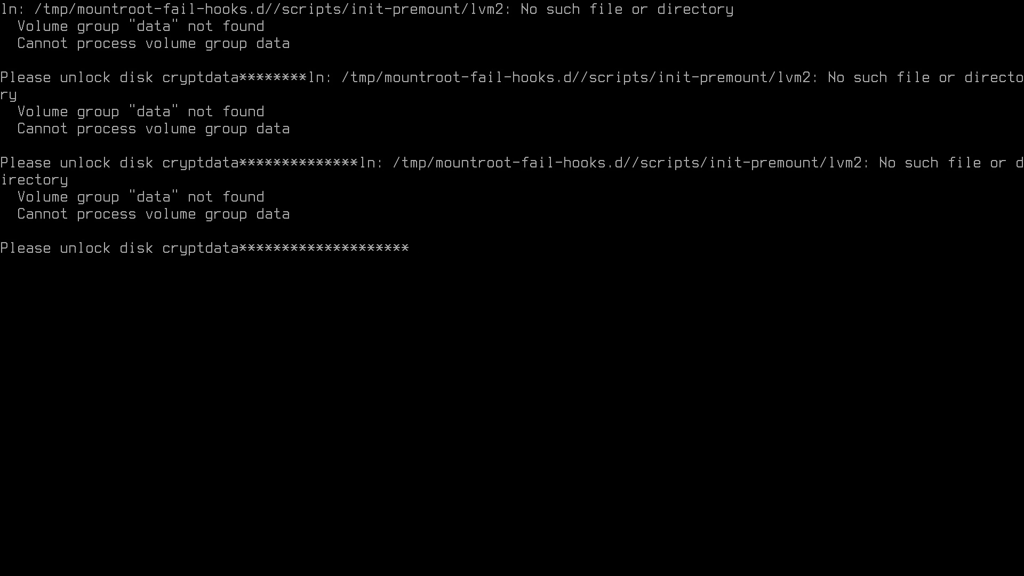
- Submit the disk passphrase at the cryptdata prompt, retrying after the bad-password rejection
key("Return")
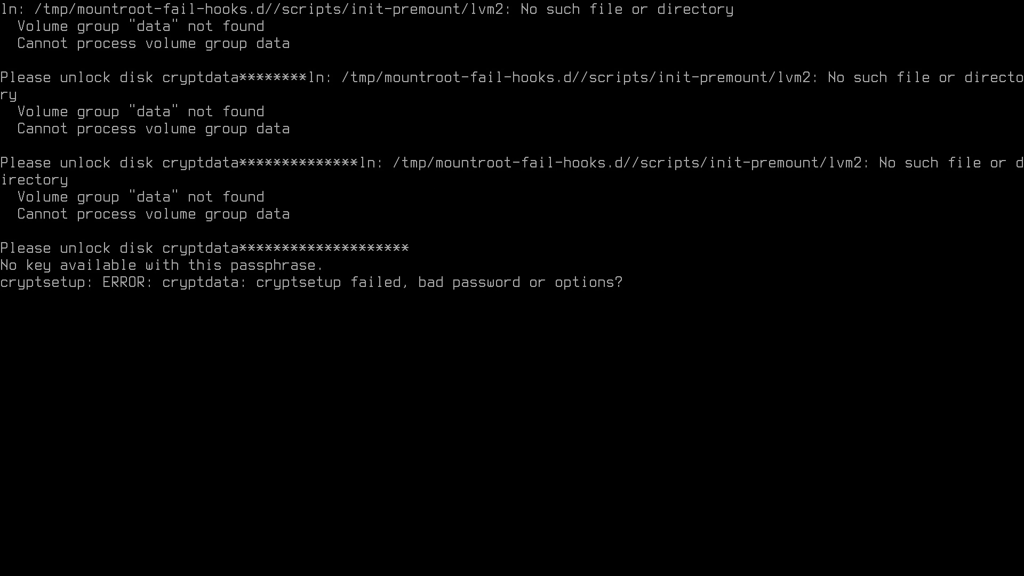
key("Return")
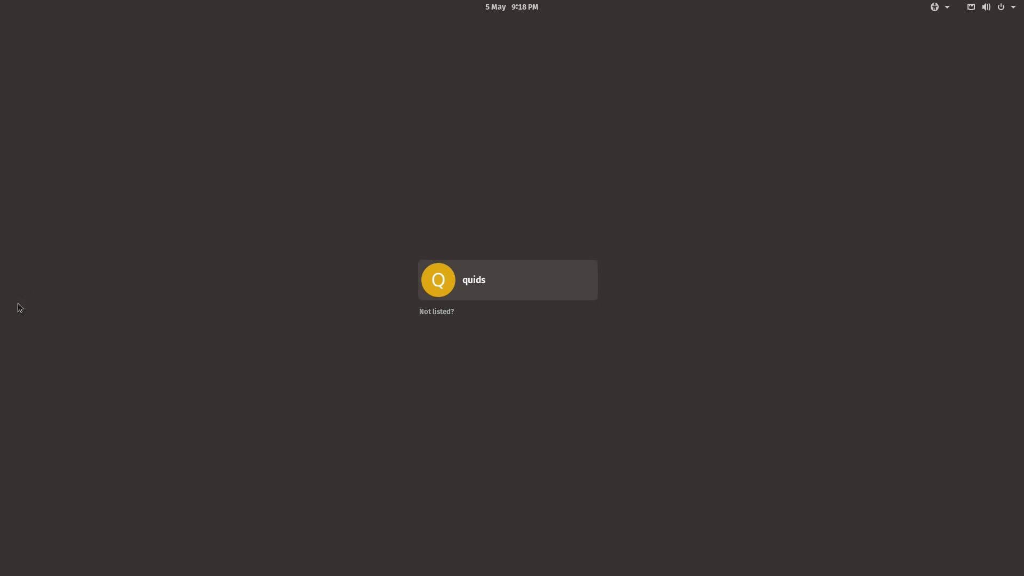
- Select the user account and enter its password to sign in
left_click(499, 272)
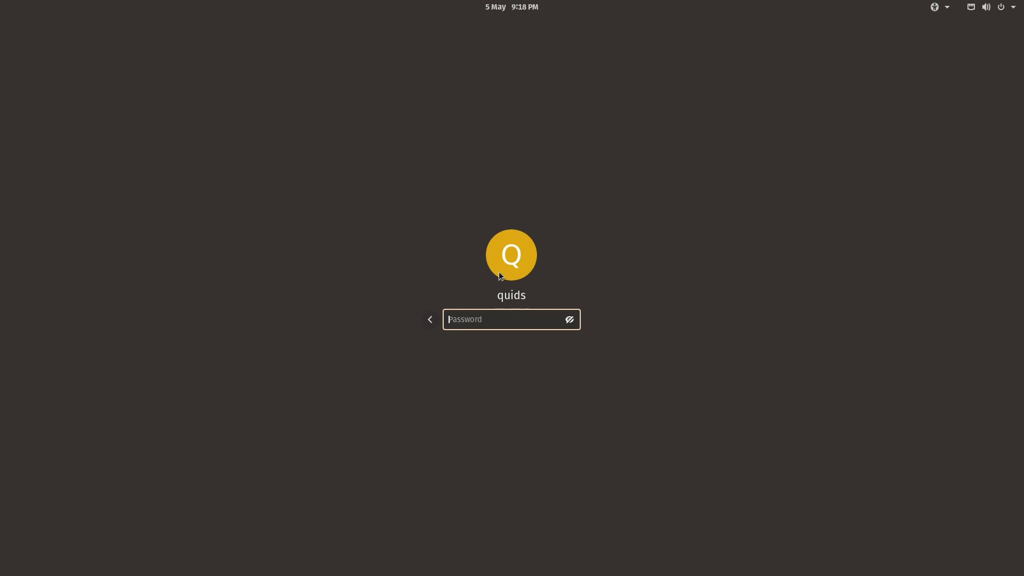
type("•••••••••")
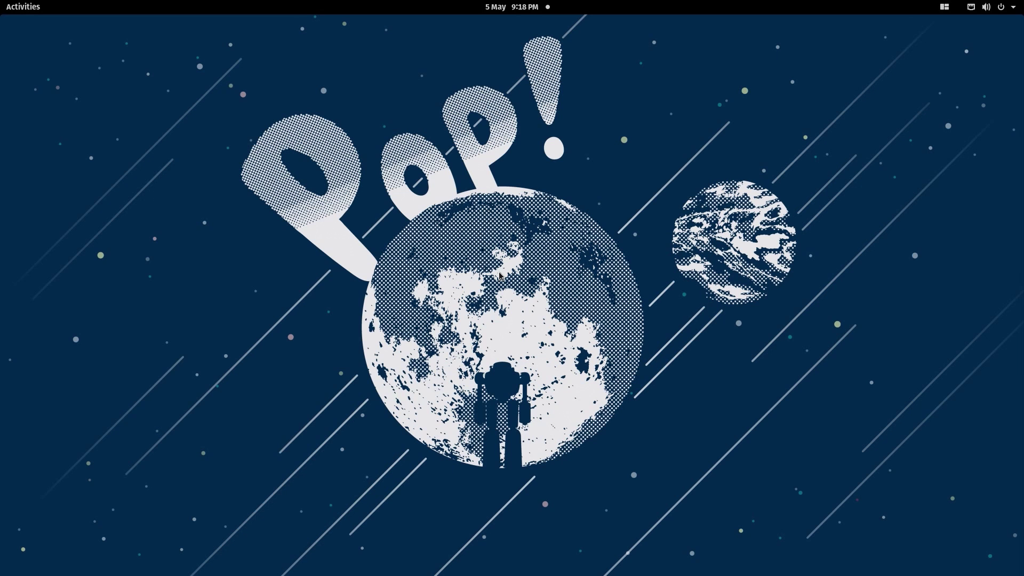
- Choose United Kingdom English as the language and English (UK) Default as the keyboard
left_click(1000, 6)
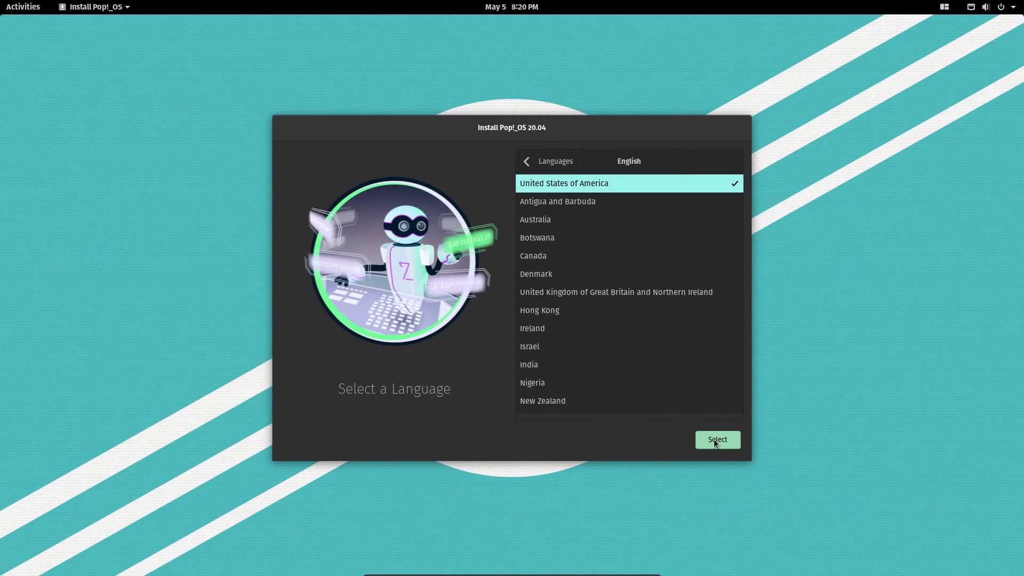
left_click(670, 292)
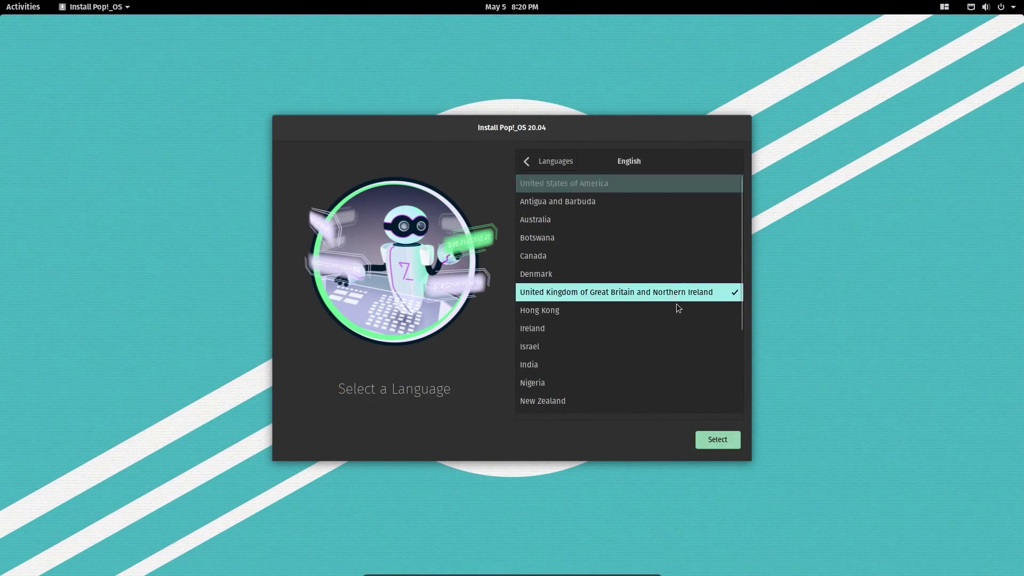
left_click(737, 438)
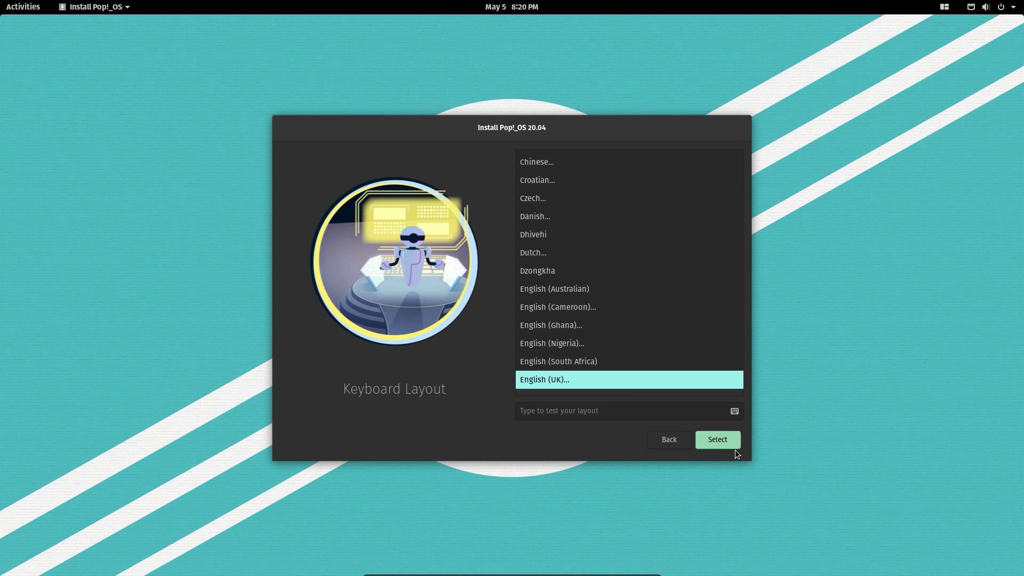
left_click(725, 444)
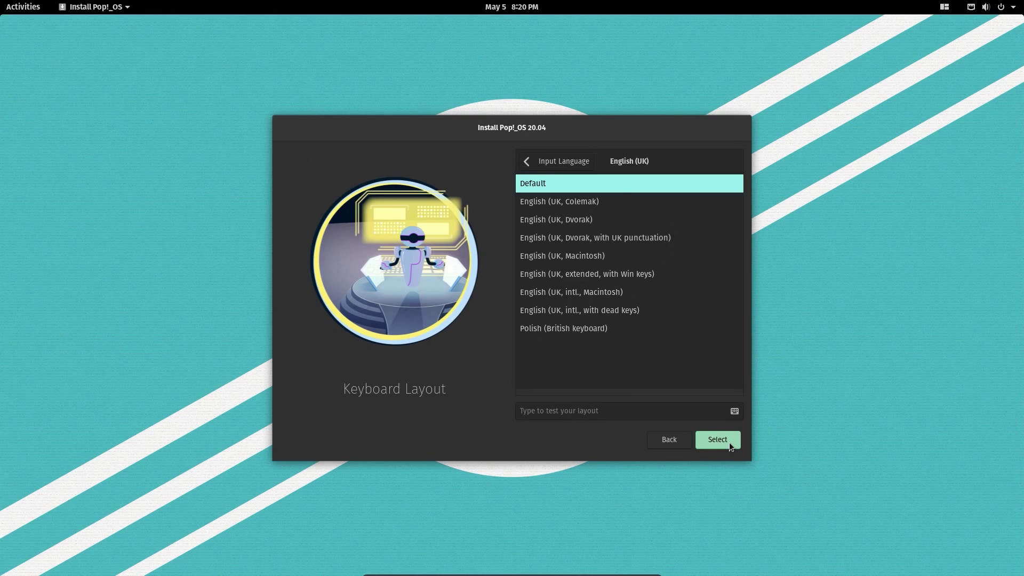
left_click(730, 444)
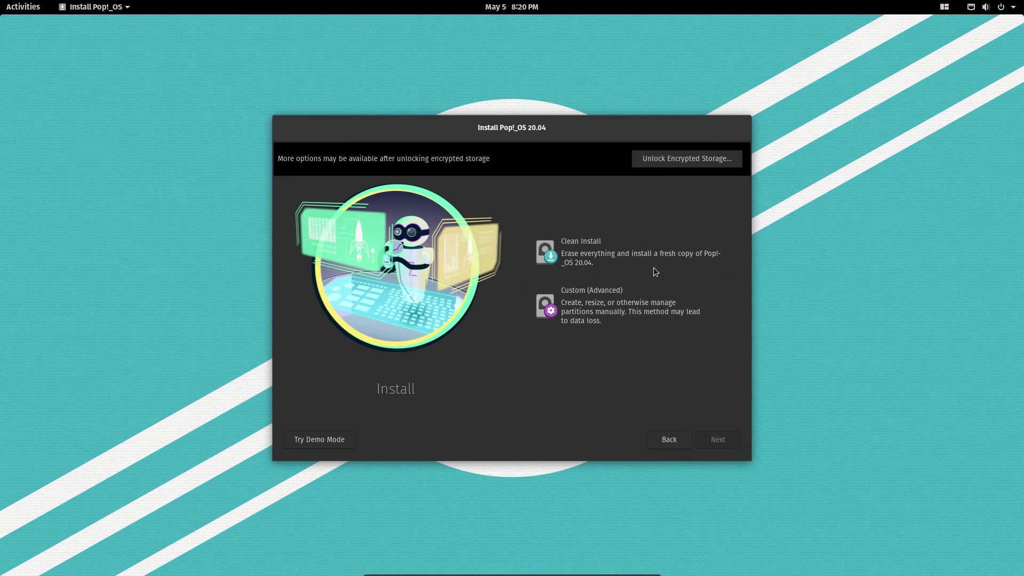
- Pick Clean Install and set a drive encryption password to start installing
left_click(615, 249)
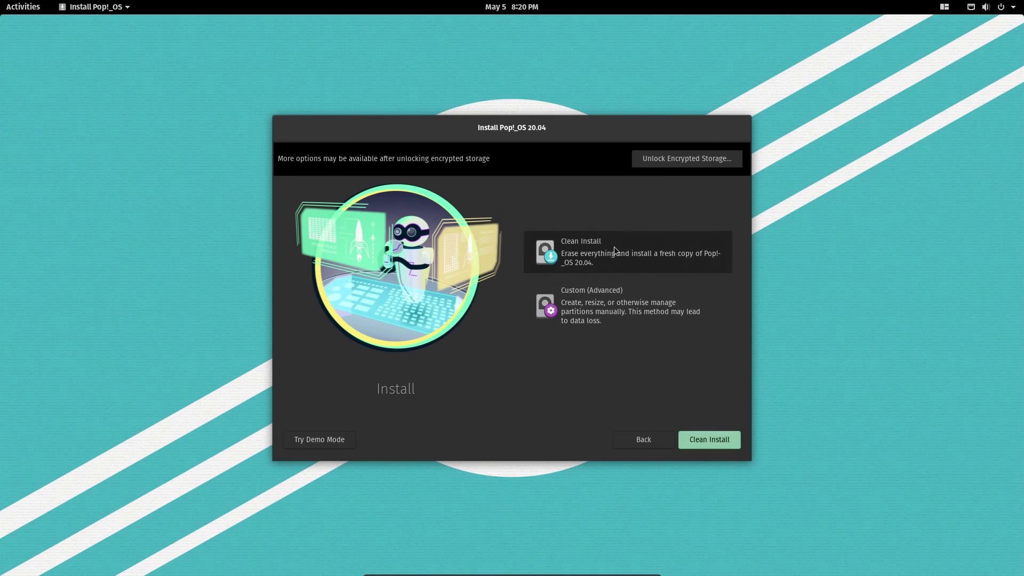
left_click(719, 440)
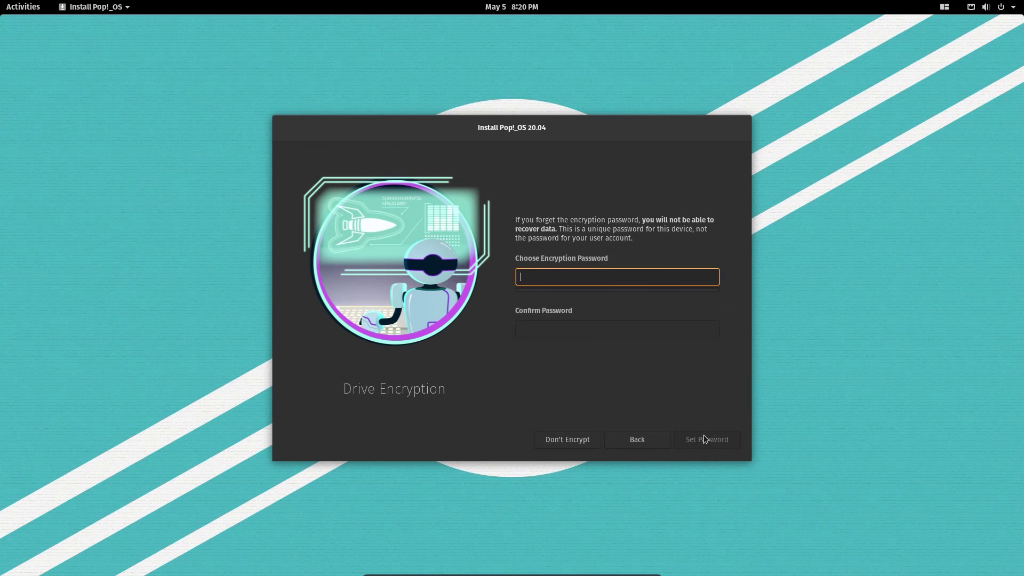
type("password")
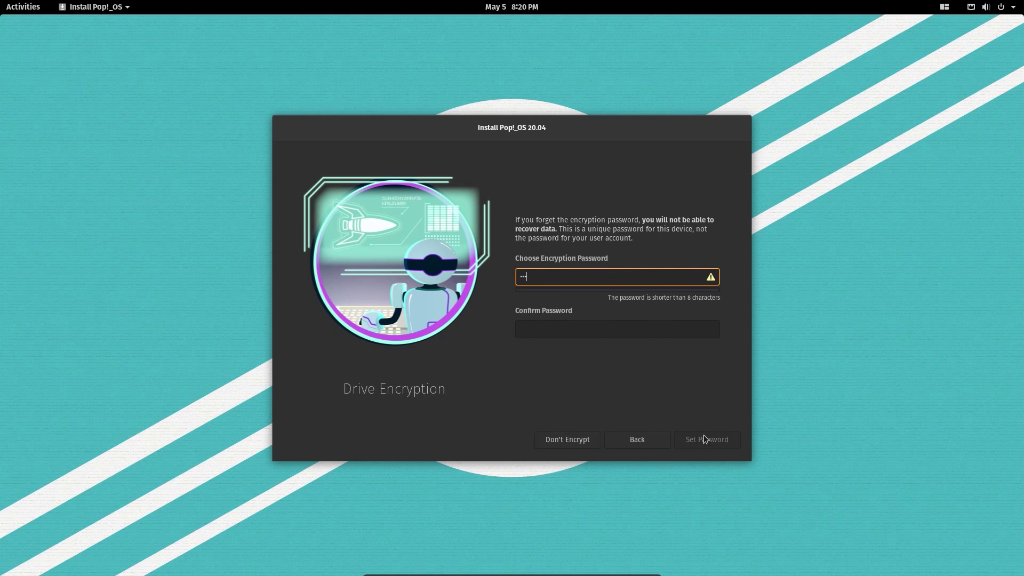
key("Tab")
type("password")
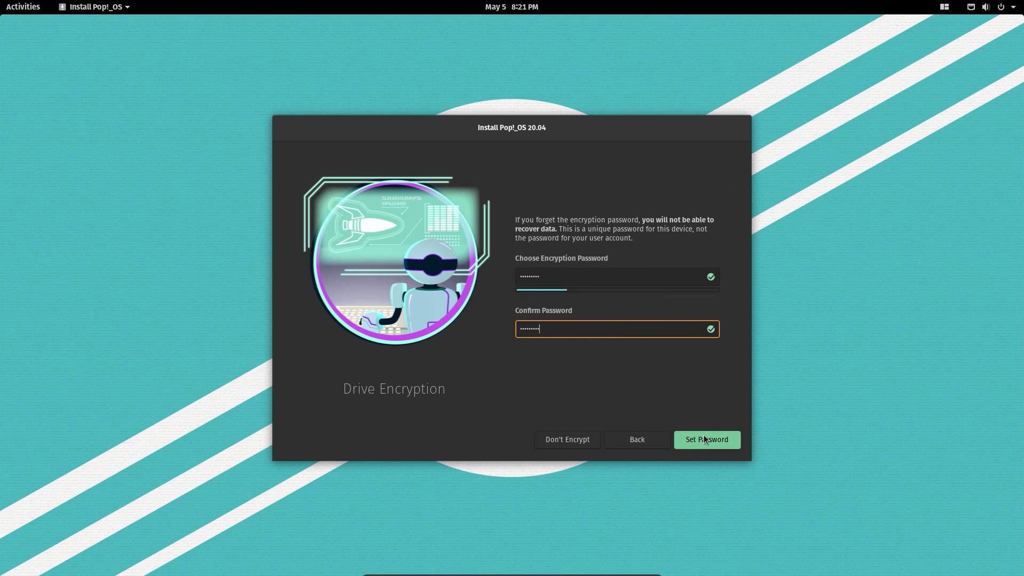
left_click(704, 436)
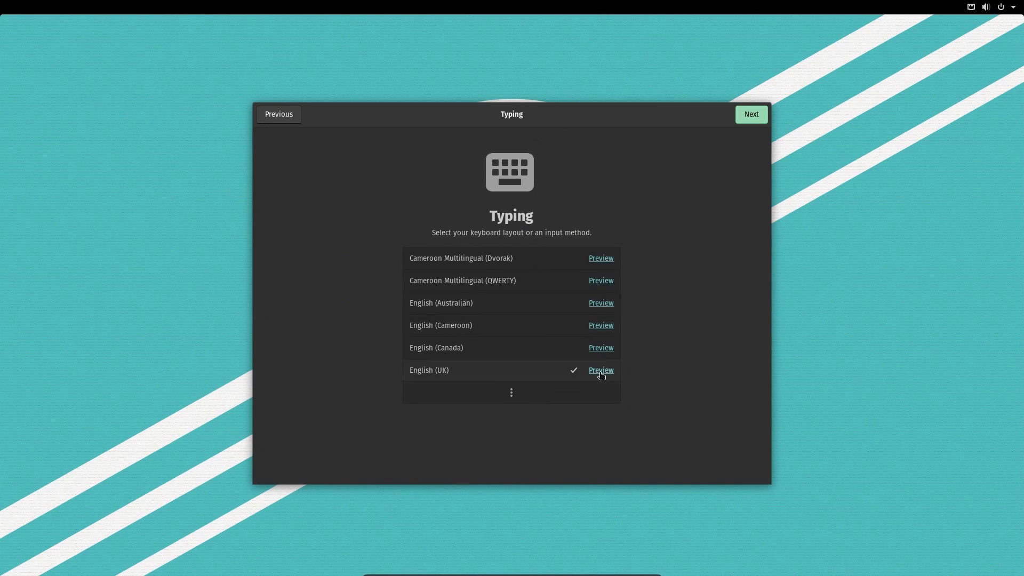
- Accept the Typing, Privacy and London time zone pages, skip Online Accounts, and start a full name
left_click(761, 116)
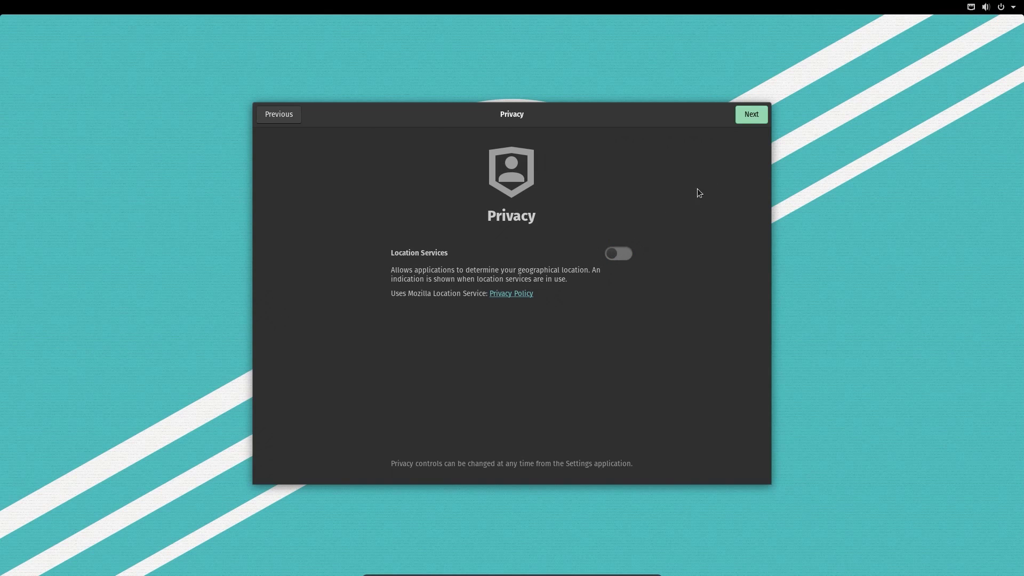
left_click(748, 118)
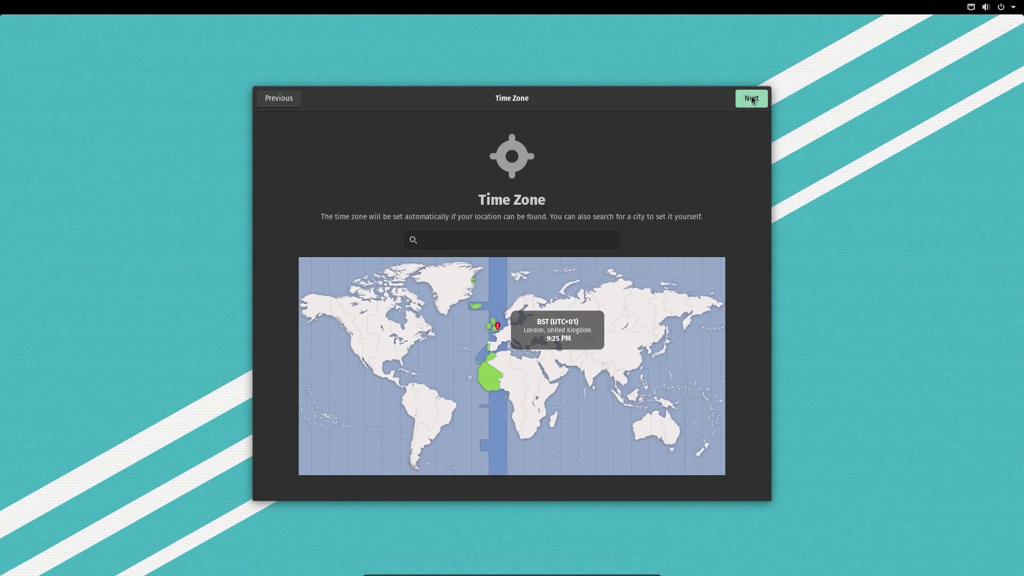
left_click(751, 99)
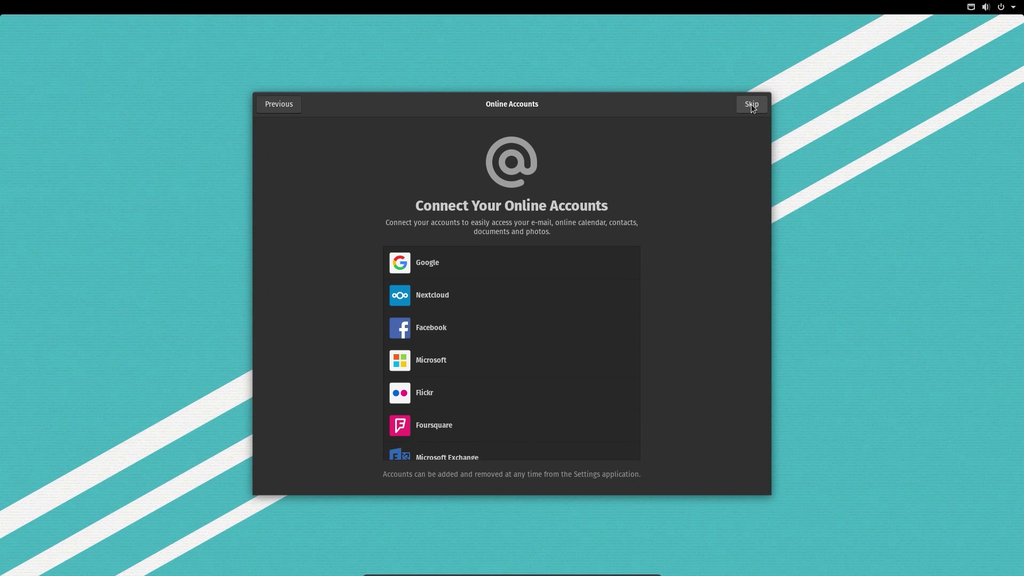
left_click(751, 104)
left_click(751, 104)
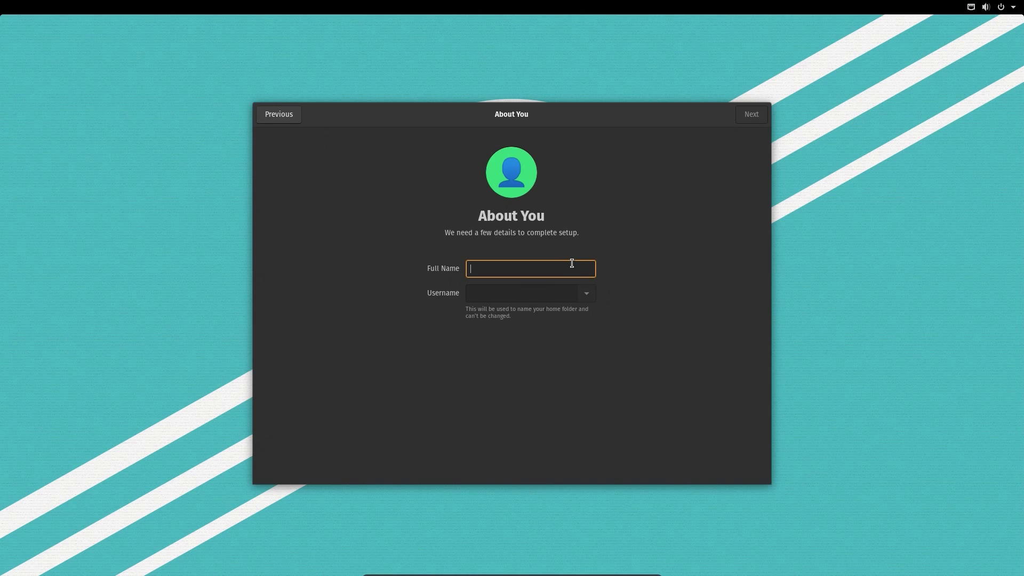
type("qwer")
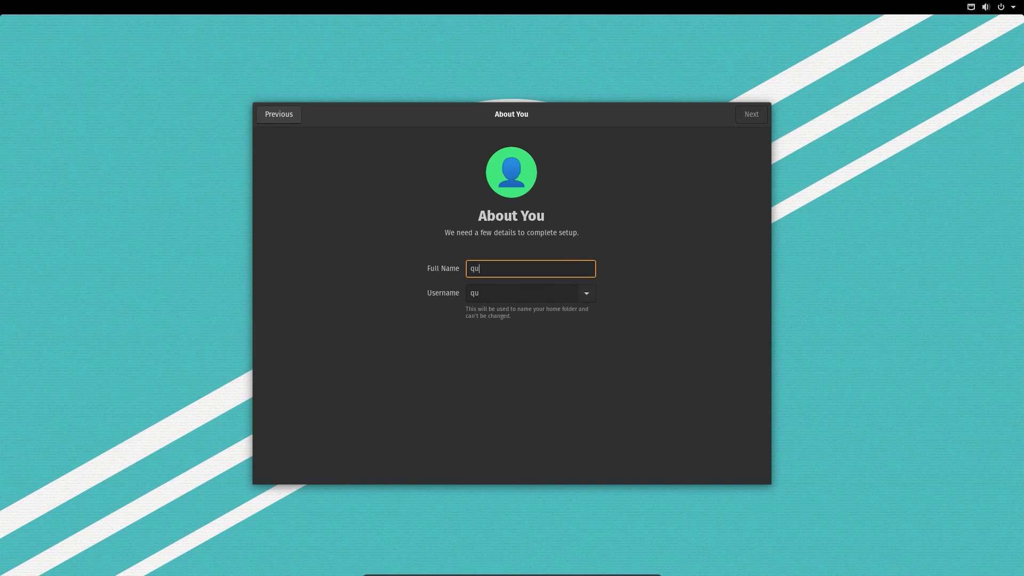